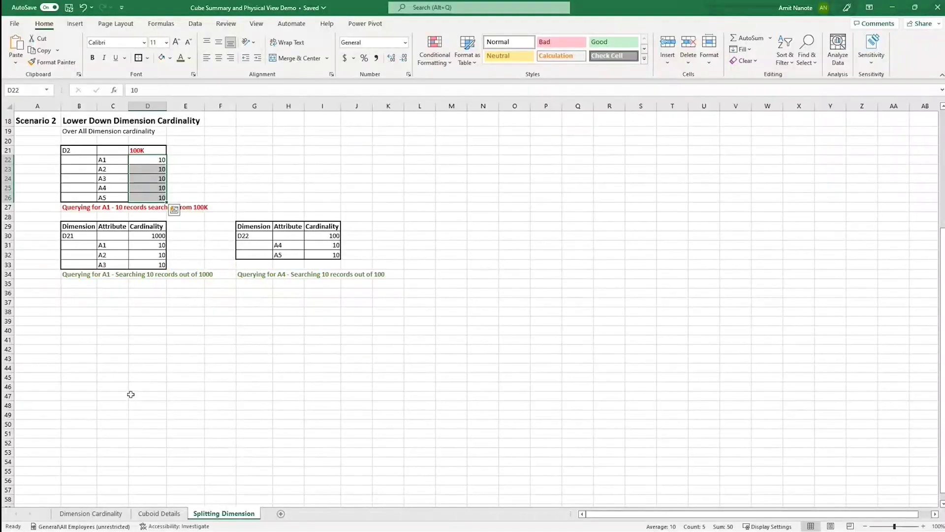
Step: Review Scenario 1's overall dimension cardinality and the cardinalities of attributes A1 and A2 in dimension D1
scroll(131, 393, "up", 6)
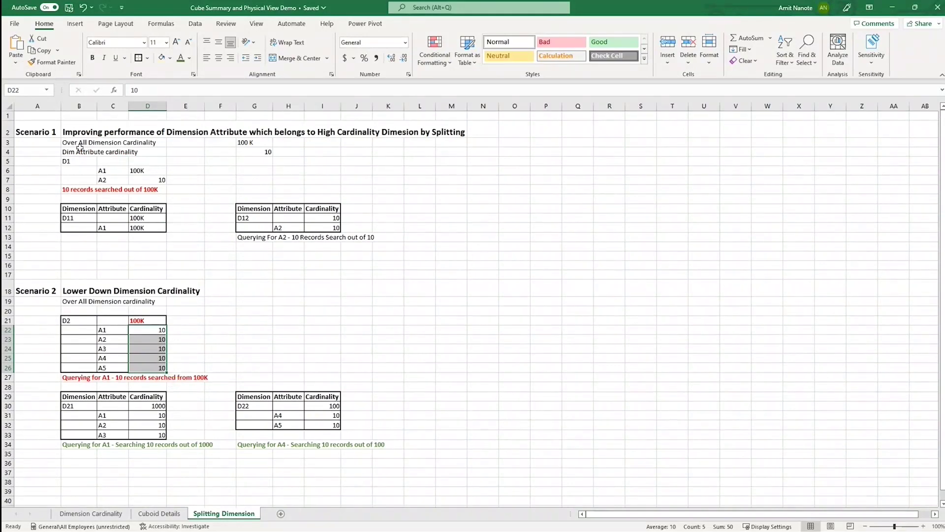
scroll(79, 148, "up", 2)
left_click(101, 152)
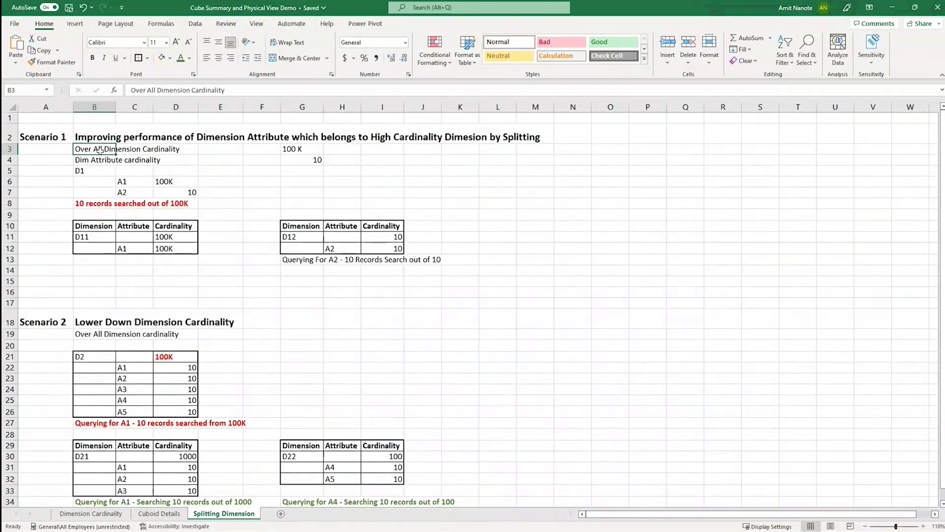
left_click(292, 148)
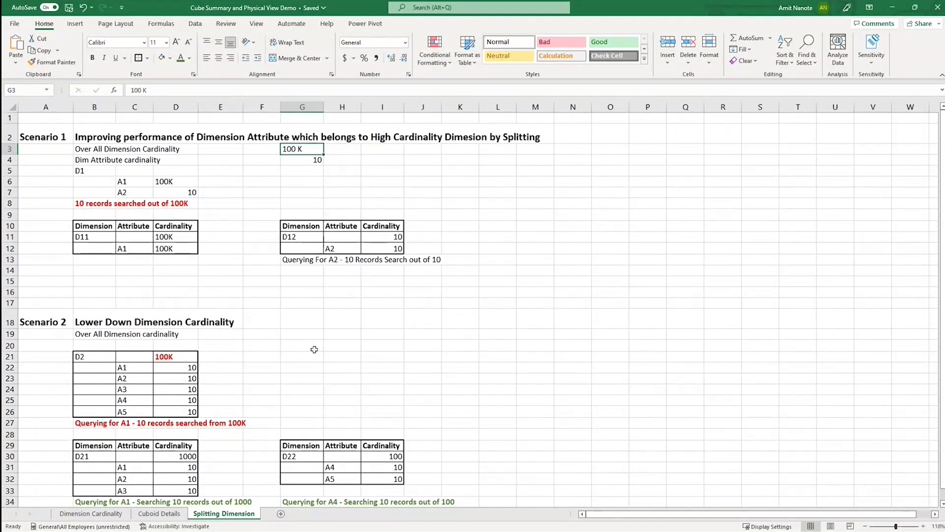
left_click(94, 173)
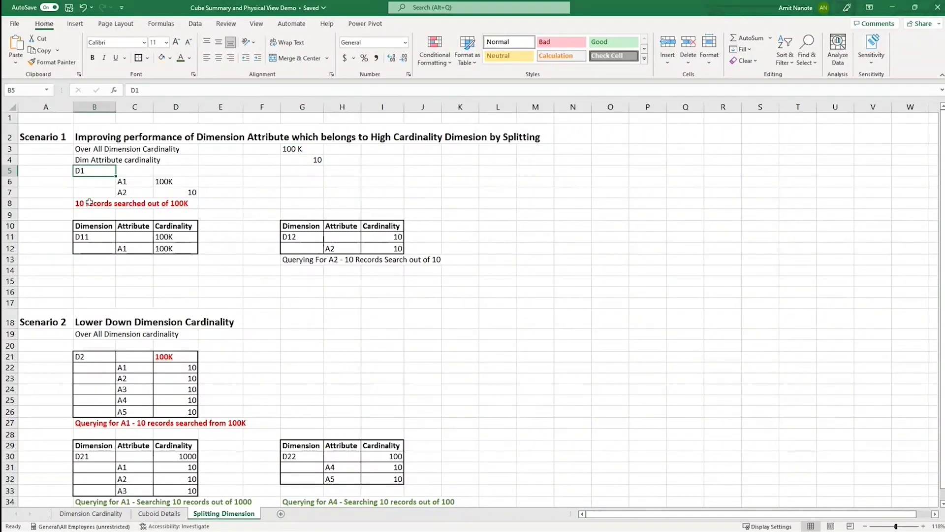
left_click(130, 185)
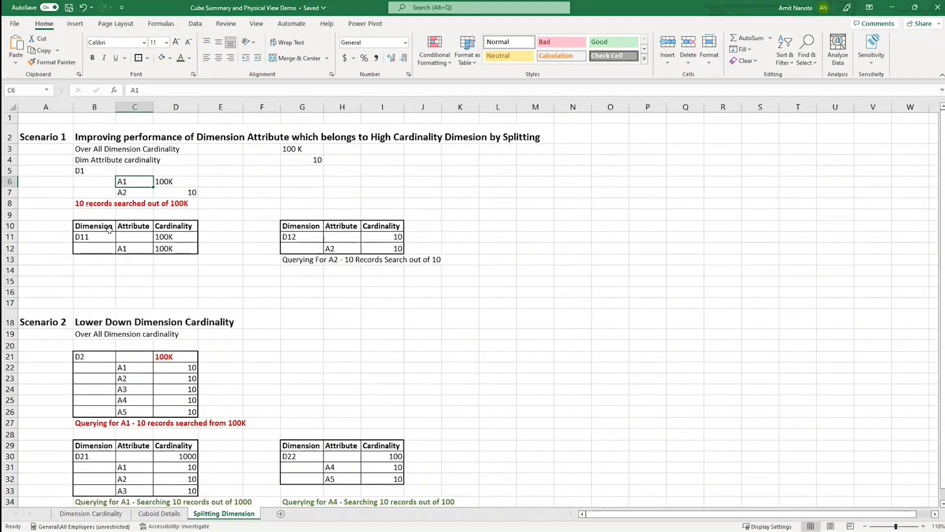
left_click(125, 193)
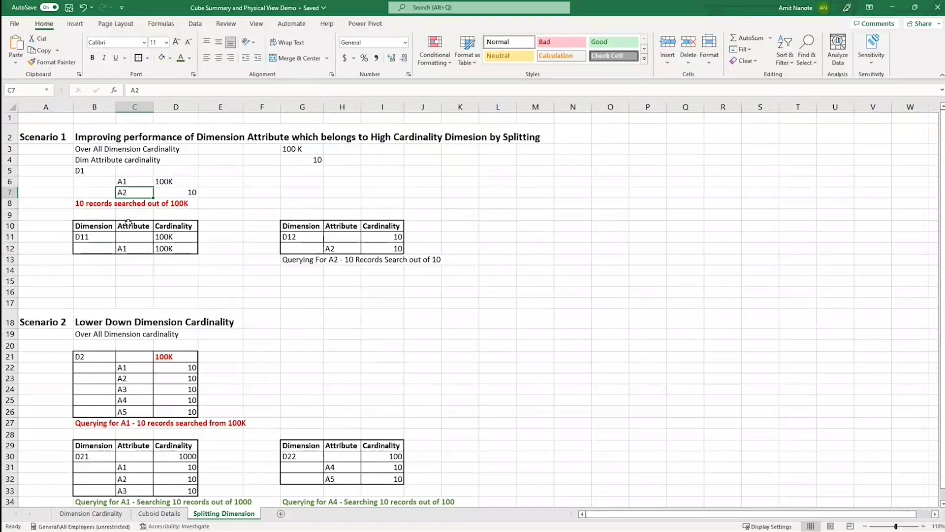
left_click(158, 184)
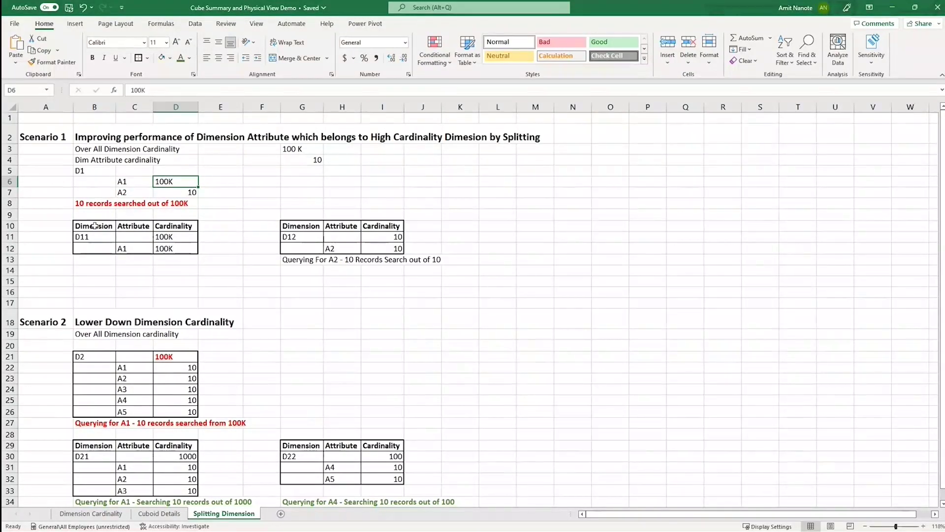
left_click(139, 190)
left_click(188, 195)
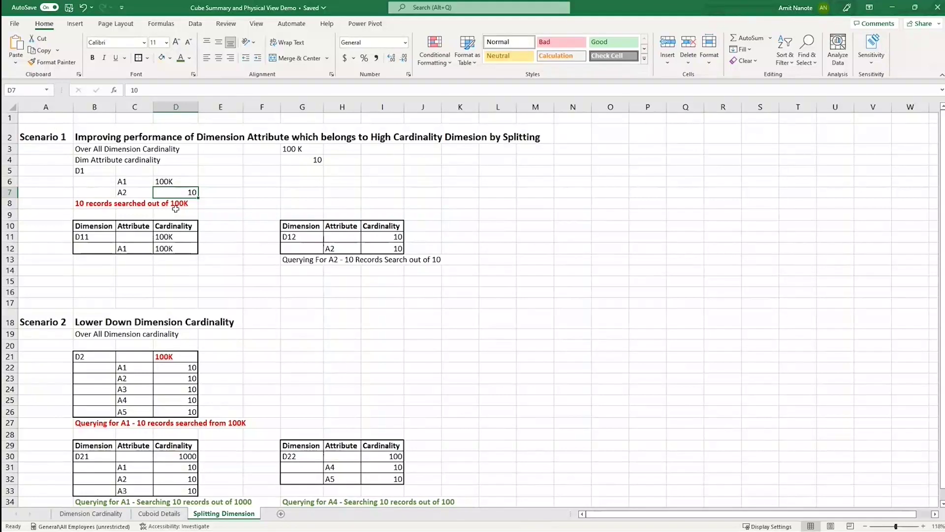
left_click(134, 191)
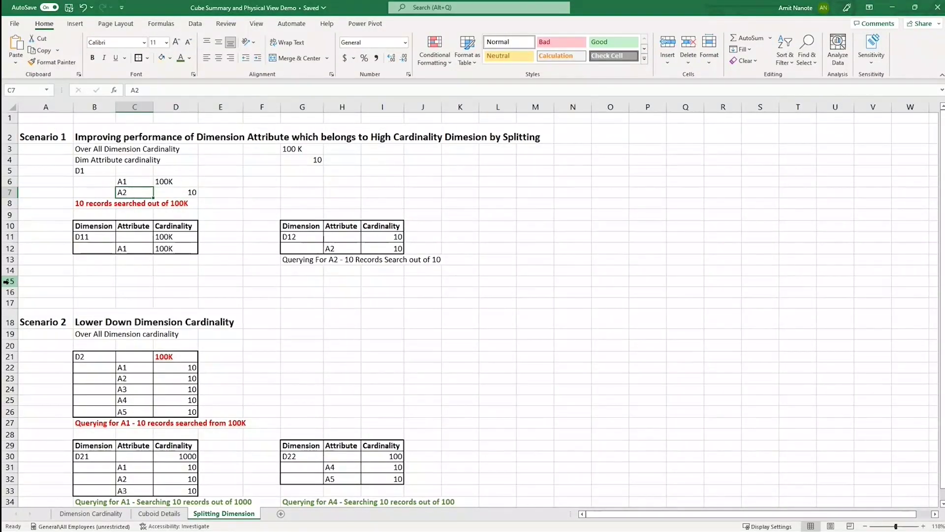
Step: Compare the split dimensions D11 and D12 and the A2 query note with the unsplit D1 dimension in Scenario 1
left_click_drag(301, 236, 398, 252)
left_click(90, 238)
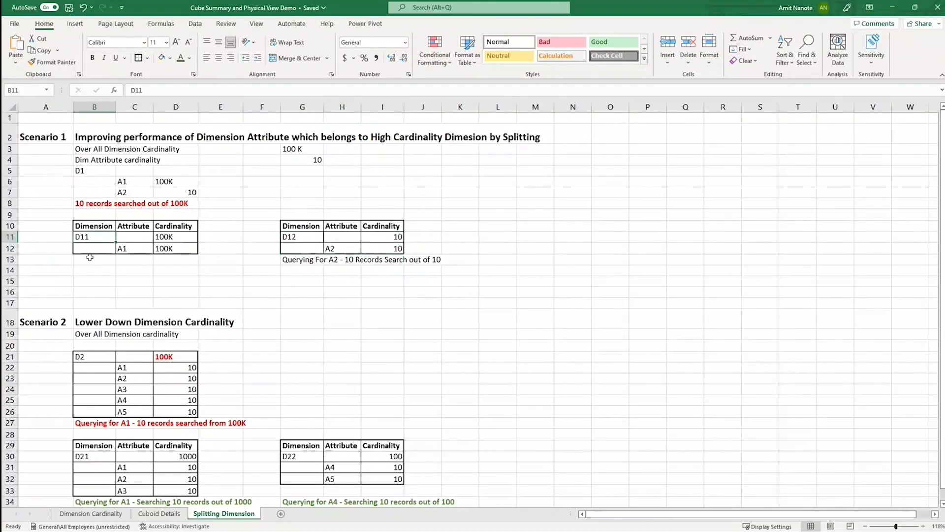
left_click(287, 237)
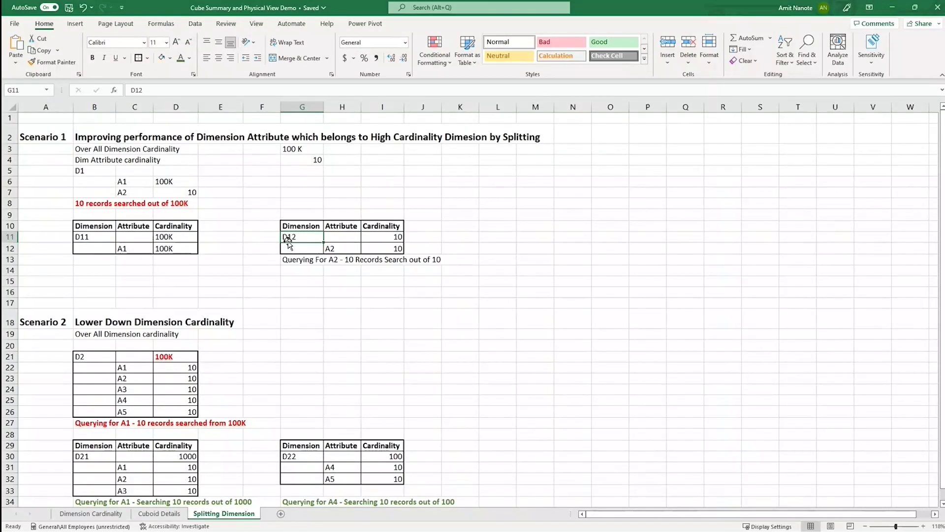
left_click(318, 262)
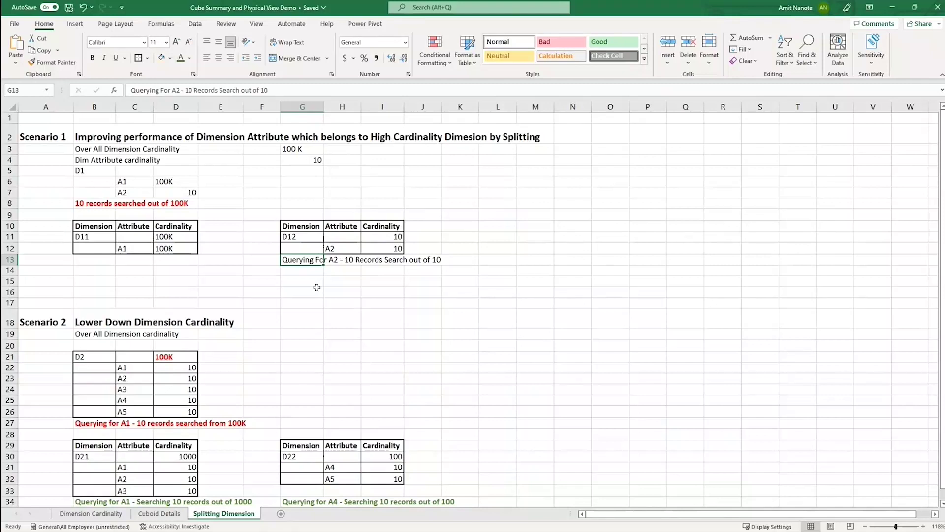
left_click(347, 260)
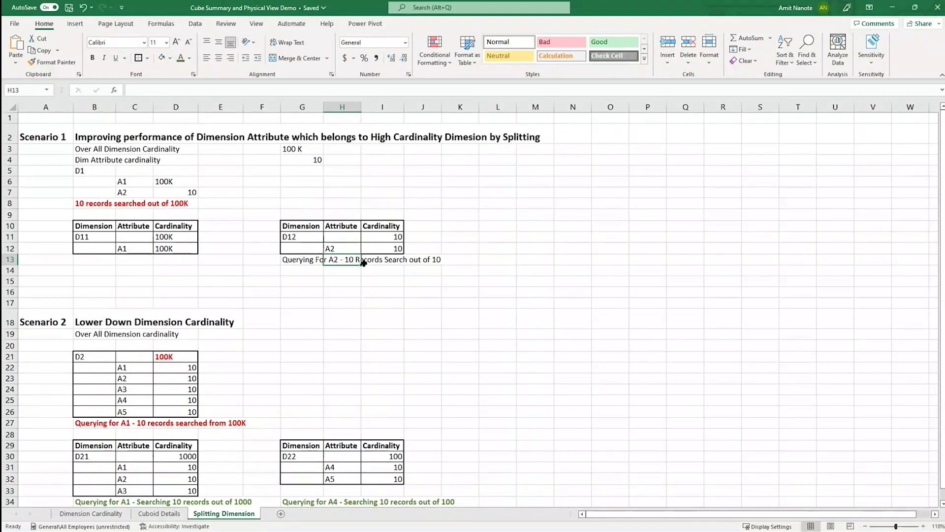
left_click(428, 260)
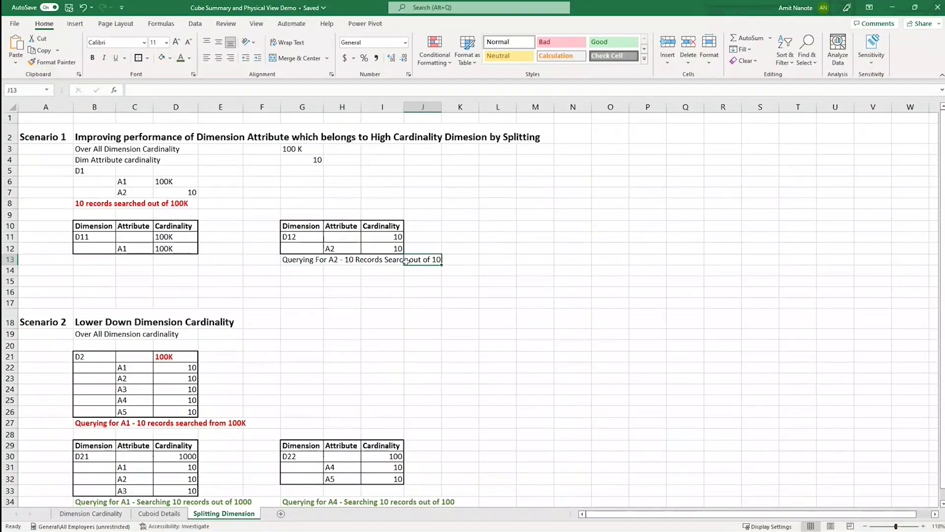
left_click(183, 183)
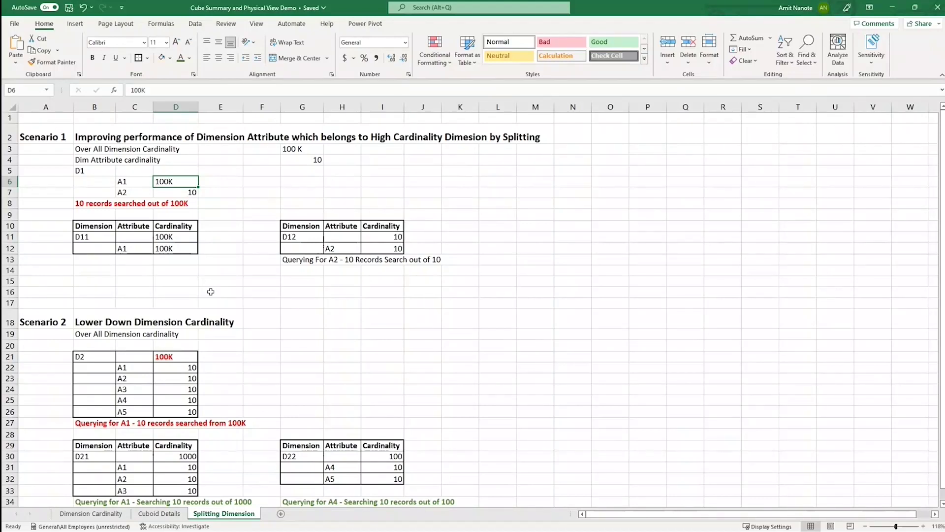
left_click(90, 207)
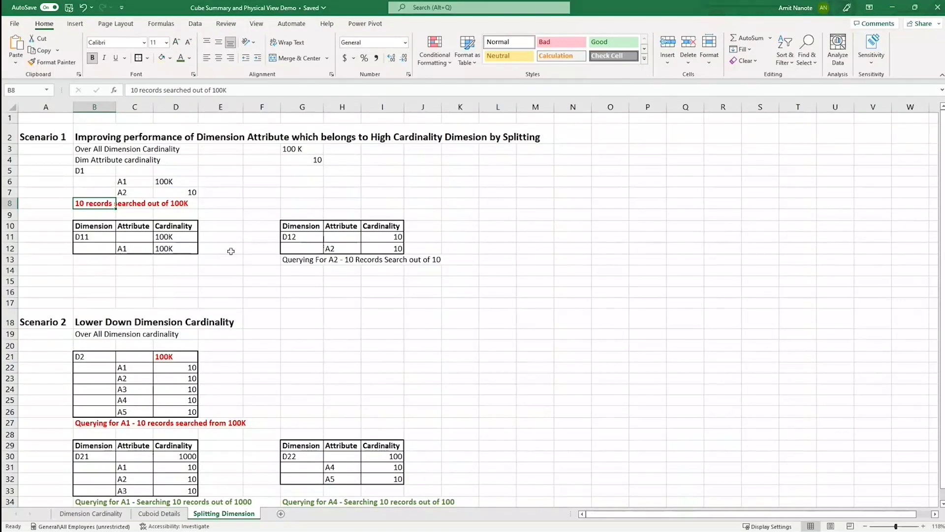
Step: Examine Scenario 2, comparing dimension D2's attributes, cardinalities and query note with the split dimension D21
left_click(39, 324)
scroll(39, 323, "down", 1)
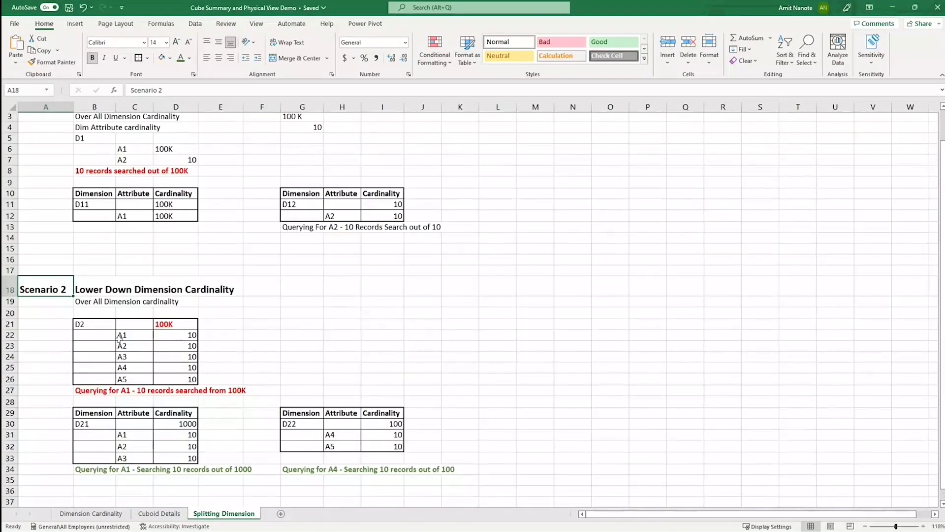
left_click(134, 335)
left_click_drag(134, 334, 129, 378)
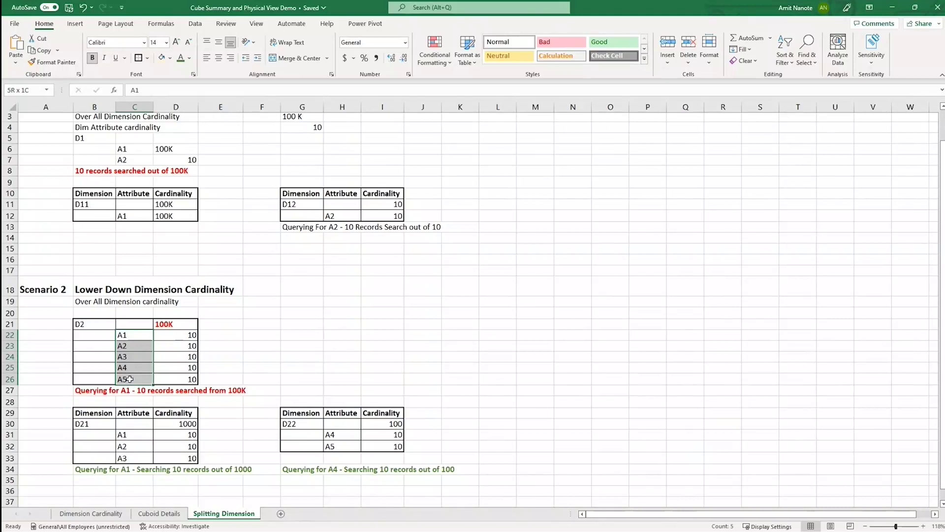
left_click(104, 290)
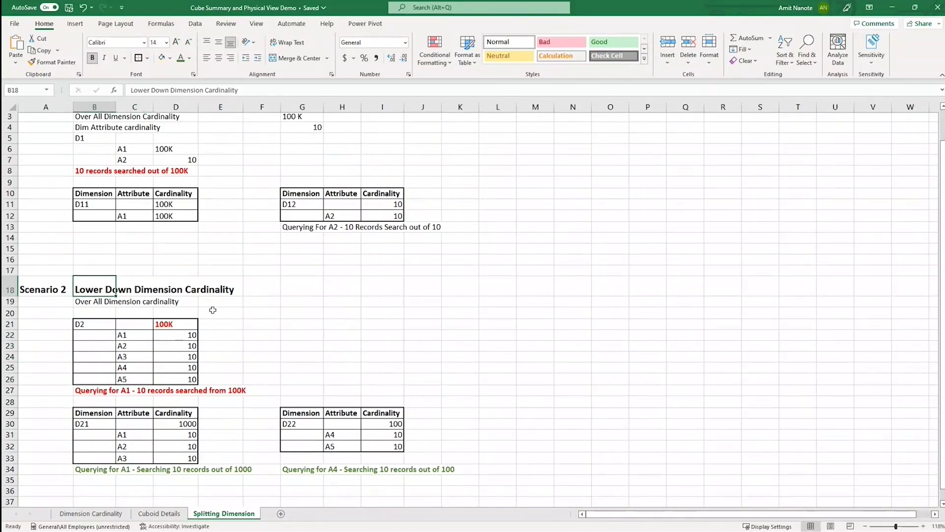
left_click_drag(187, 336, 182, 371)
left_click(182, 323)
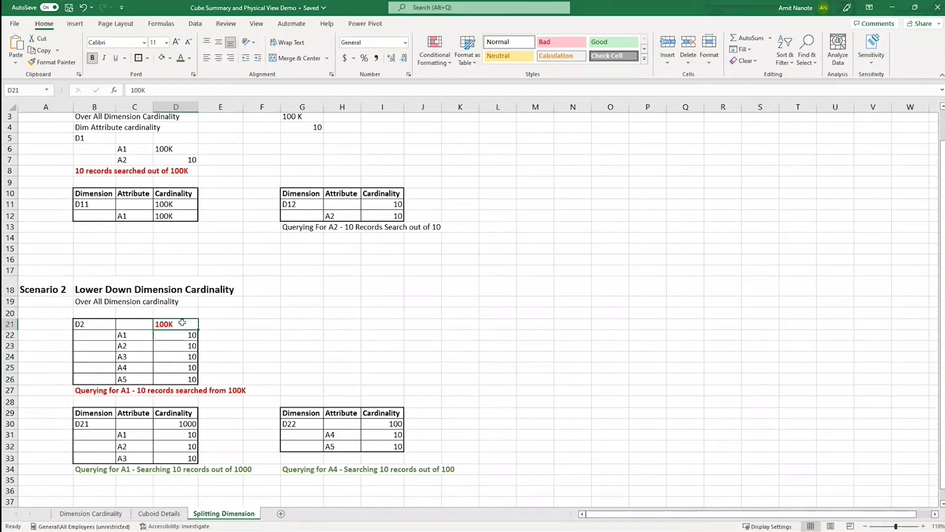
left_click(103, 392)
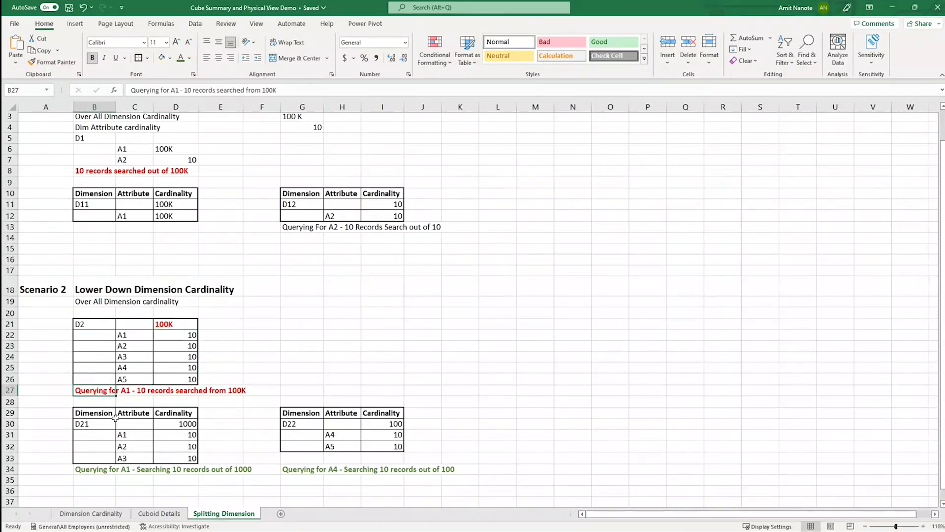
left_click(179, 337)
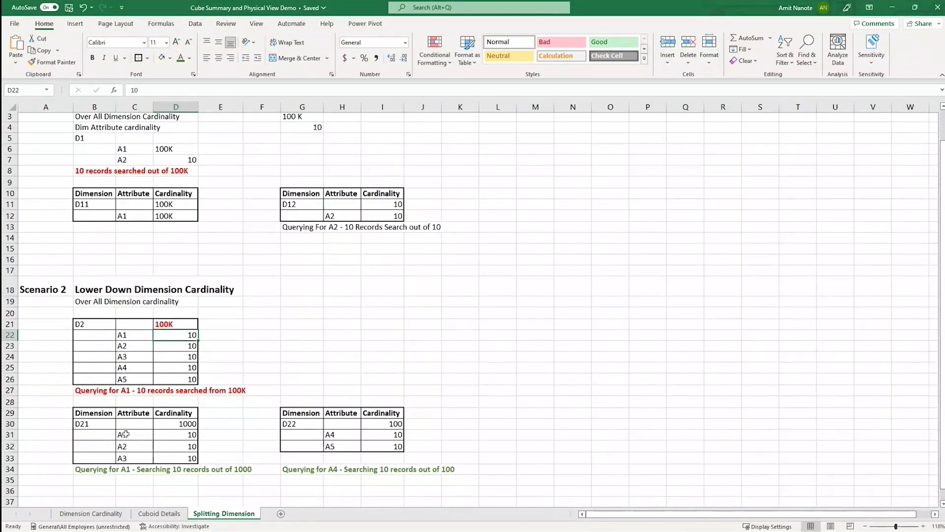
left_click_drag(143, 434, 142, 446)
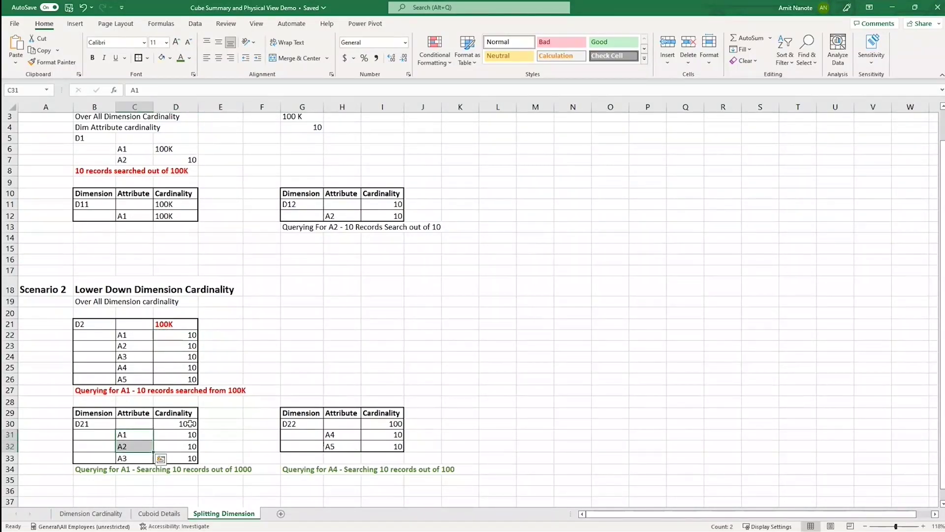
left_click(190, 424)
left_click_drag(180, 436, 181, 452)
Step: Enter 200 in E30 beside D21's cardinality and 15 in J30 beside D22's cardinality
left_click(217, 423)
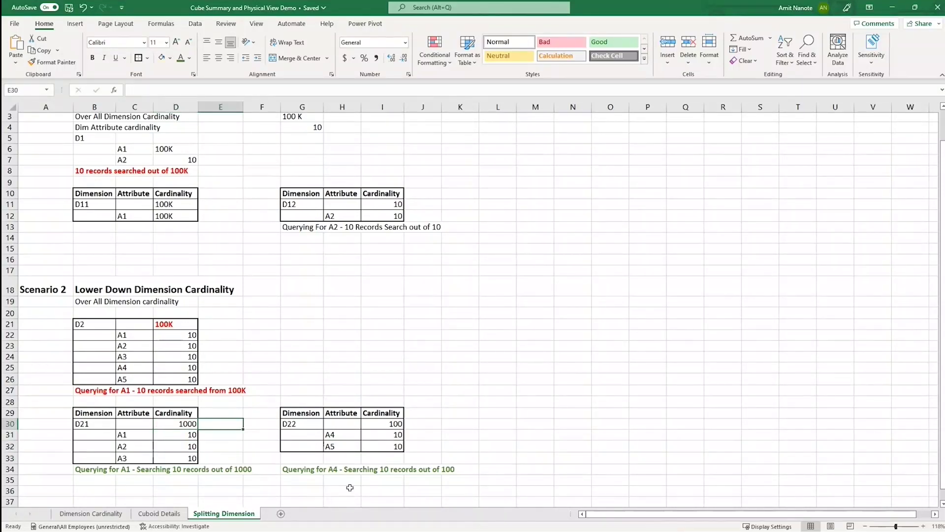
type("200")
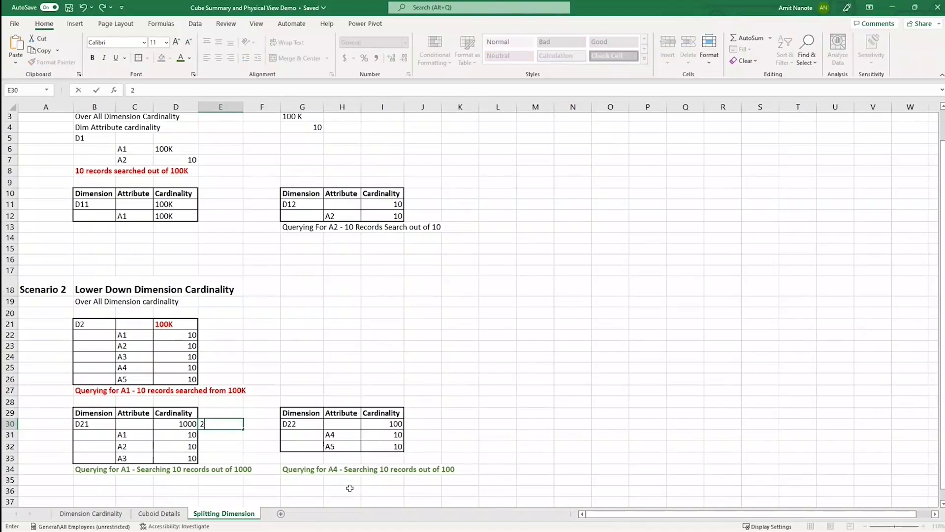
left_click(400, 437)
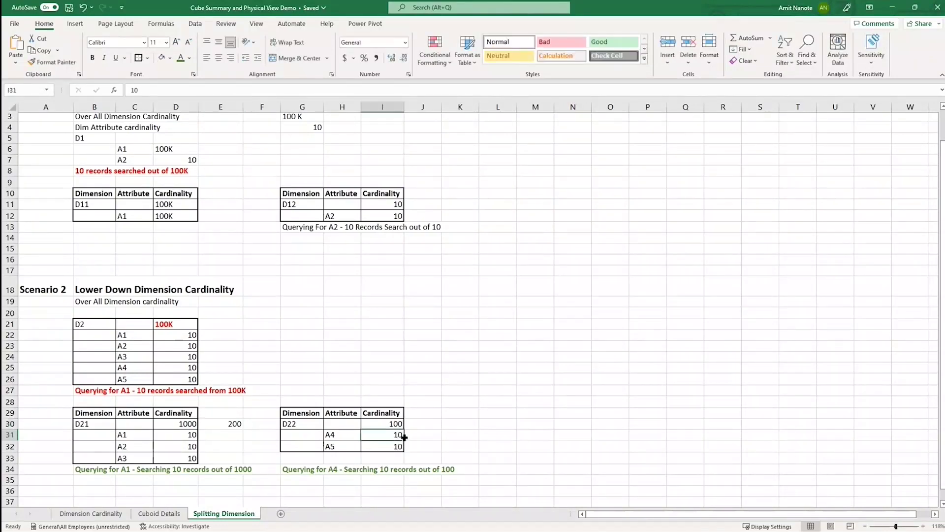
left_click(433, 422)
type("15")
key("Return")
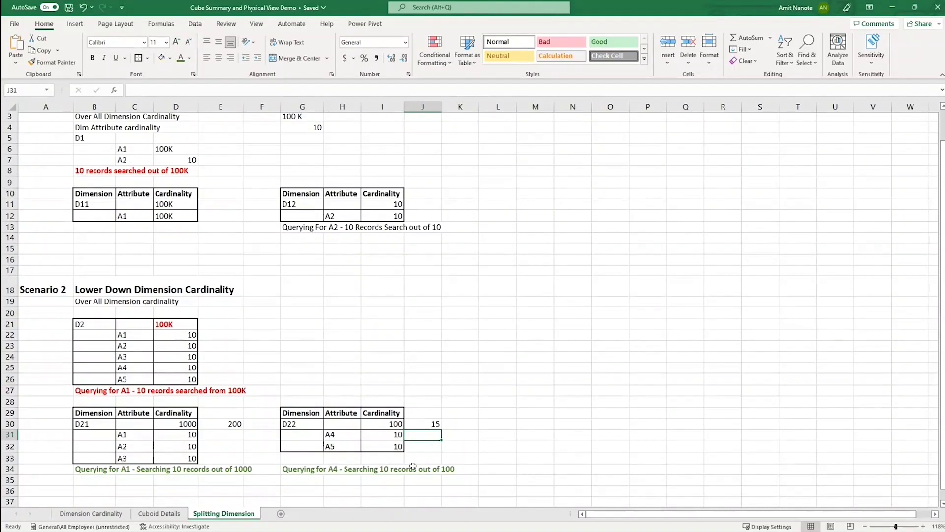
left_click(239, 417)
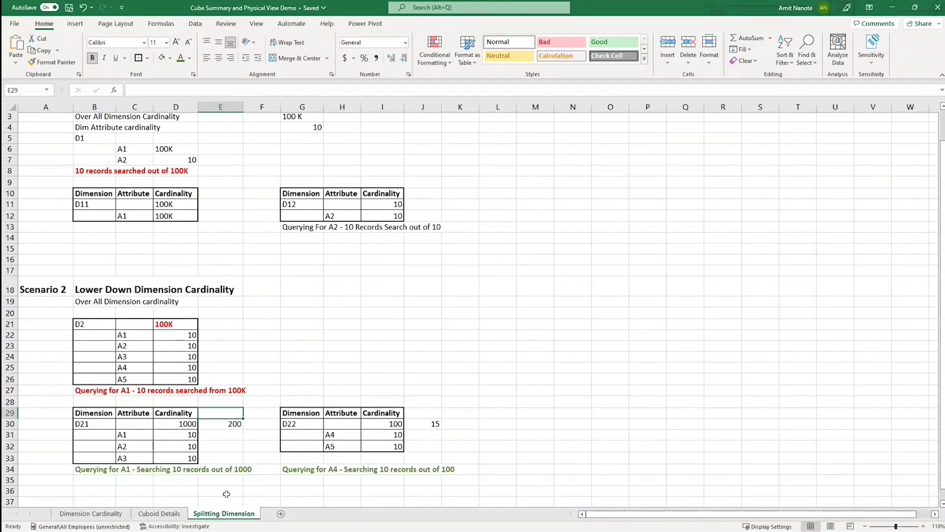
left_click(435, 427)
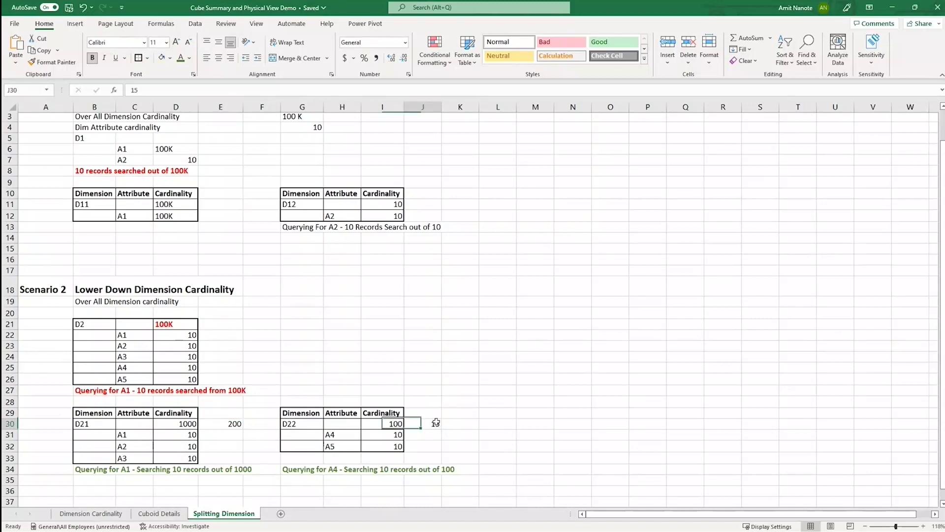
left_click(237, 423)
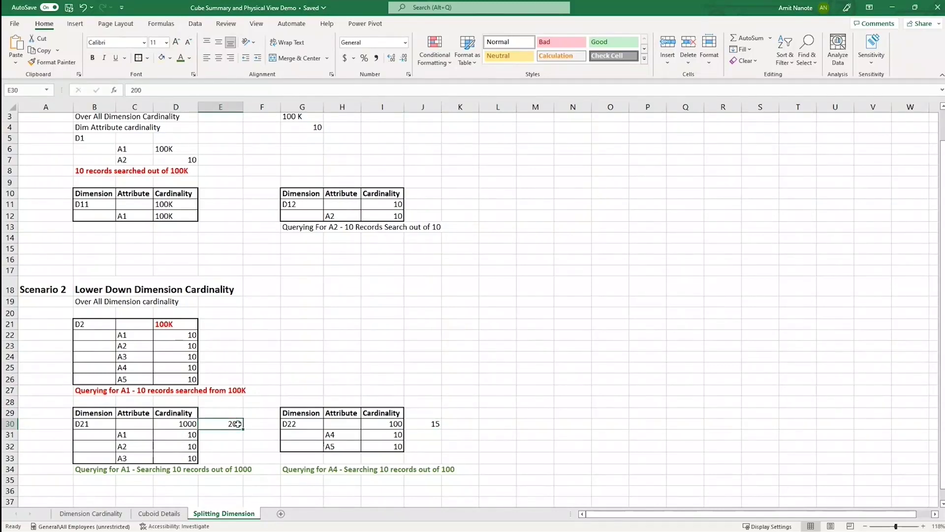
left_click(433, 423)
left_click(237, 424)
left_click(191, 428)
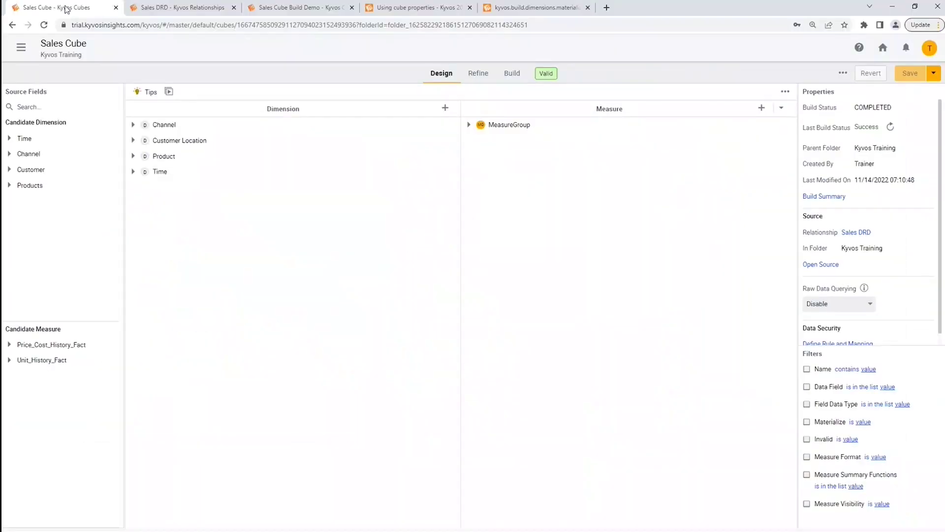
Step: Switch to Kyvos in the browser and open the Sales Cube Logical Design cube from the Kyvos Training folder
left_click(21, 48)
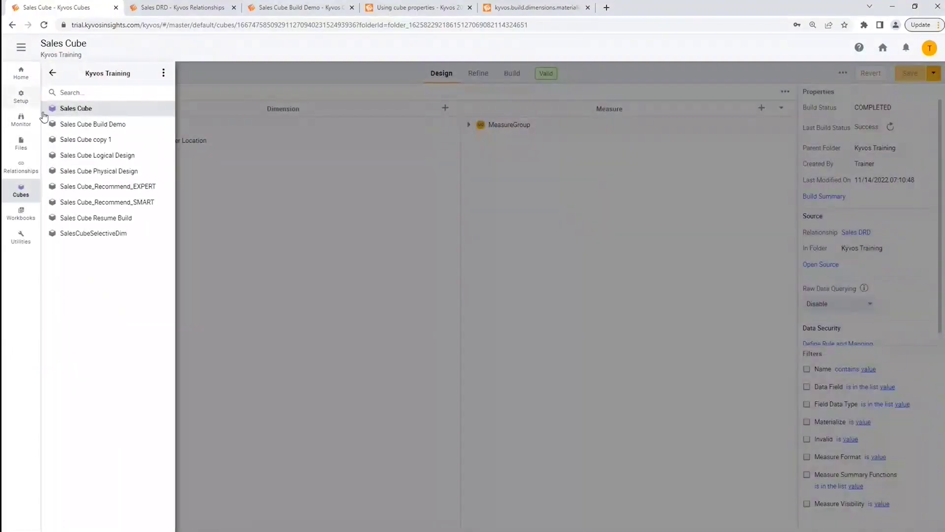
left_click(86, 156)
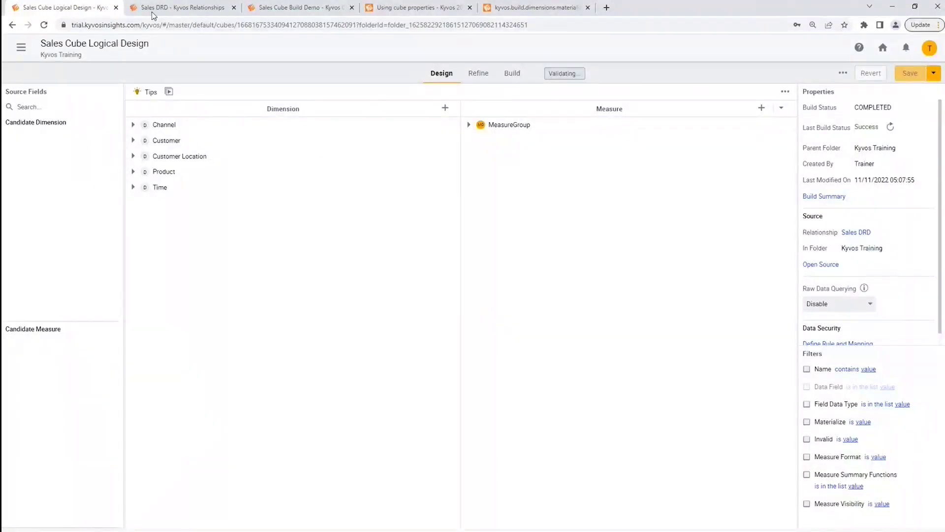
Step: Open the Sales Cube Physical Design cube from the Kyvos Training folder in place of Sales DRD, discarding the unsaved relationship changes
left_click(157, 9)
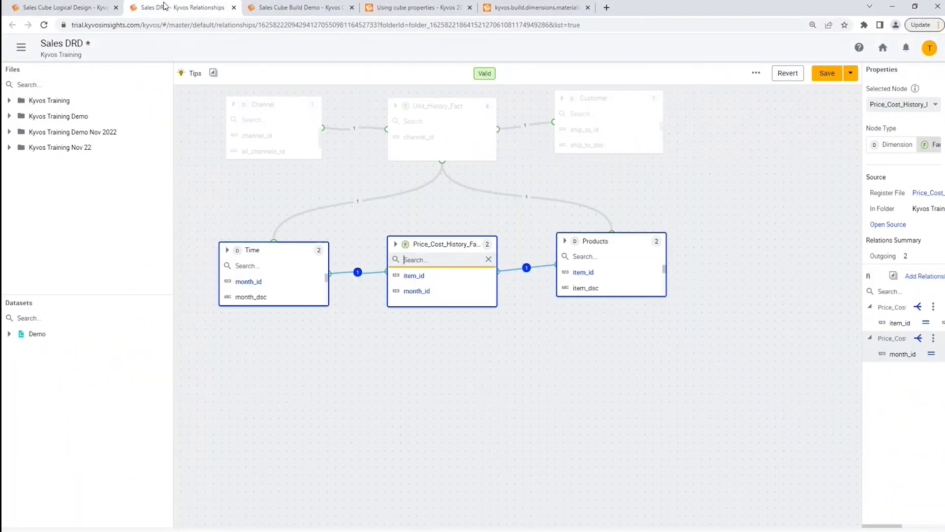
left_click(22, 49)
left_click(29, 191)
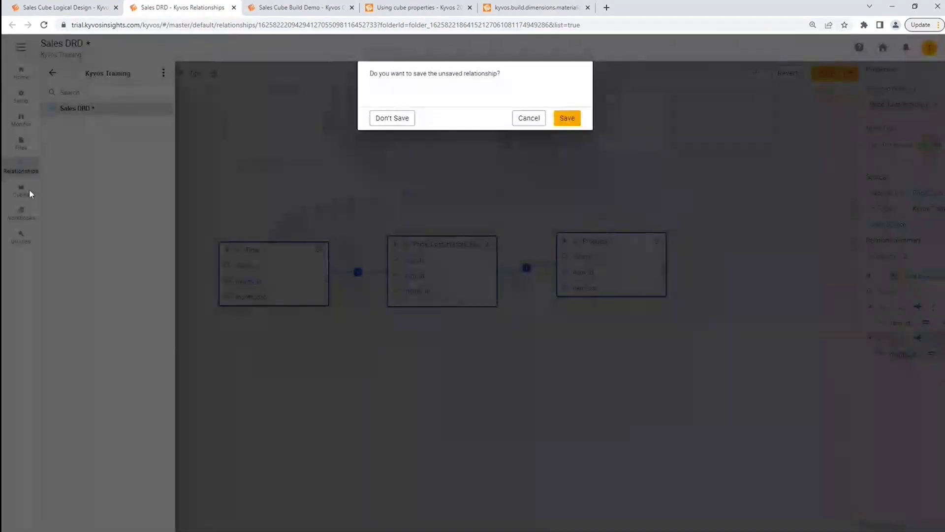
left_click(379, 121)
left_click(122, 157)
left_click(120, 171)
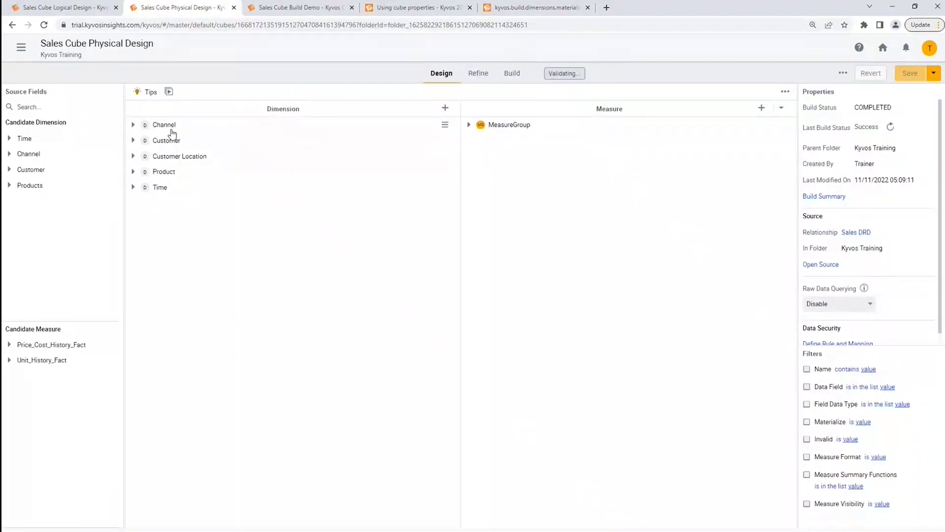
left_click(81, 6)
left_click(168, 8)
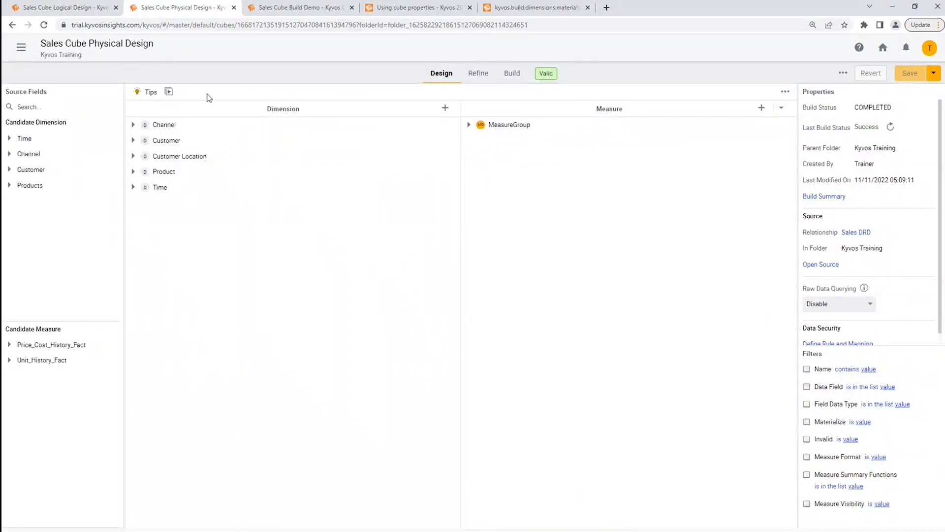
Step: Compare Customer and Customer Account in the physical design's Refine view with the Customer dimension in Sales Cube Logical Design
left_click(479, 79)
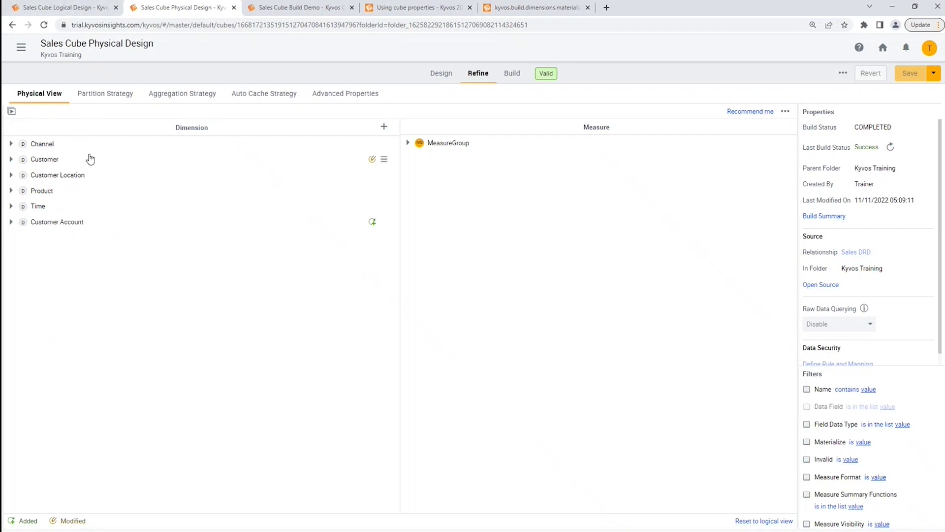
left_click(10, 159)
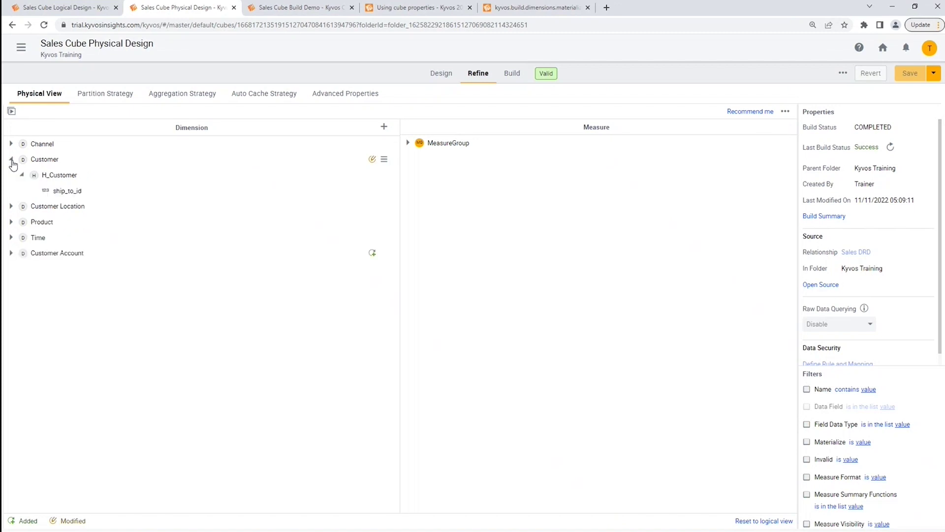
left_click(10, 253)
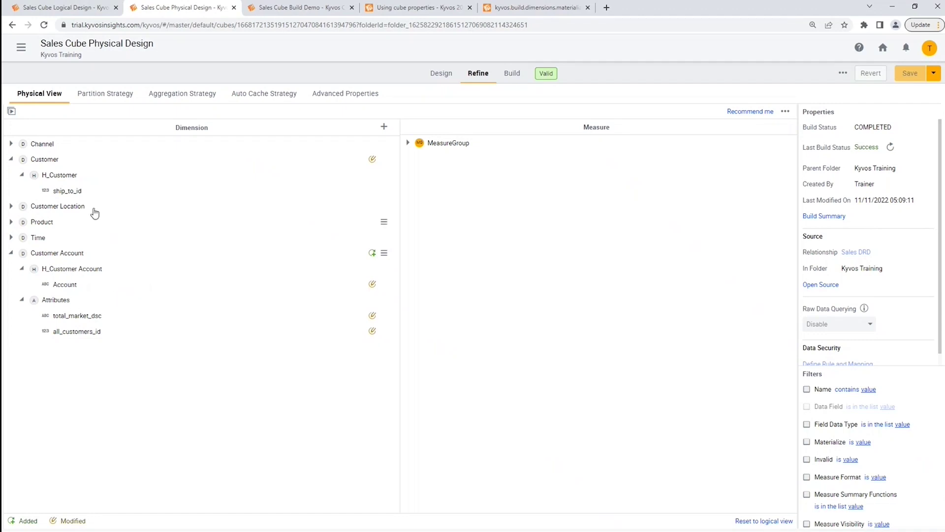
left_click(55, 9)
left_click(133, 140)
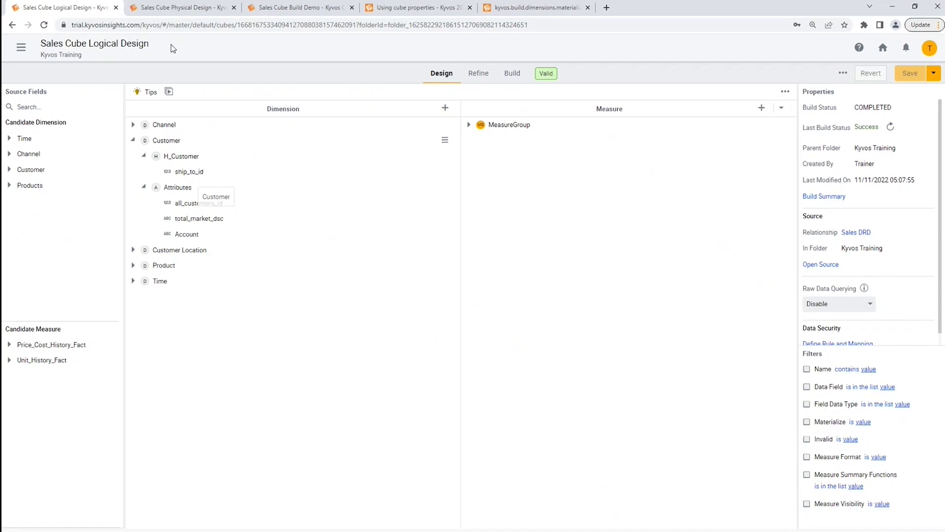
Step: Separate the physical design into its own window and examine the Customer dimension in the logical design's Full build job summary
middle_click(173, 12)
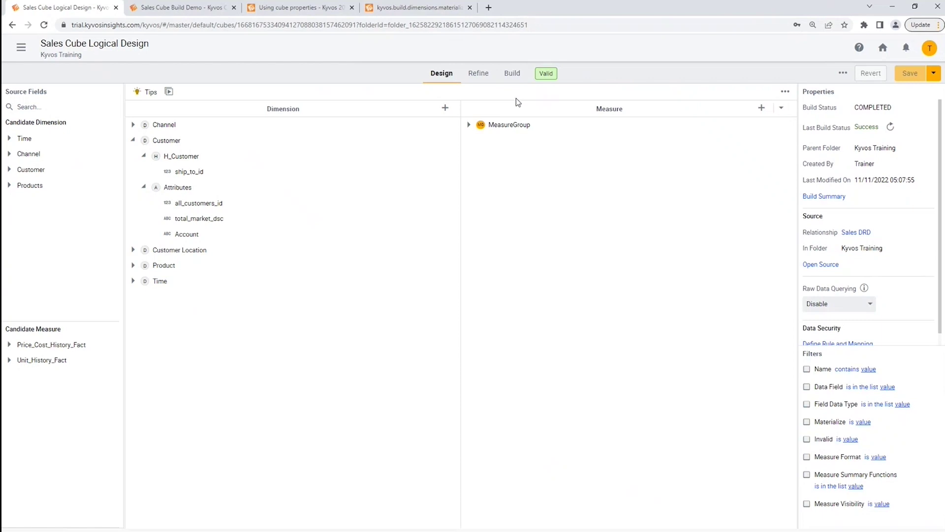
left_click(510, 75)
left_click(190, 154)
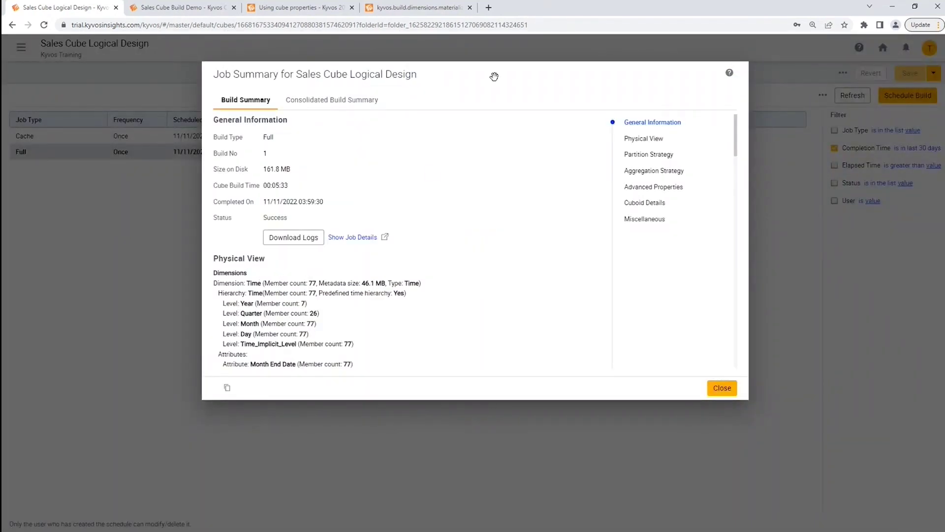
double_click(492, 75)
scroll(406, 300, "down", 2)
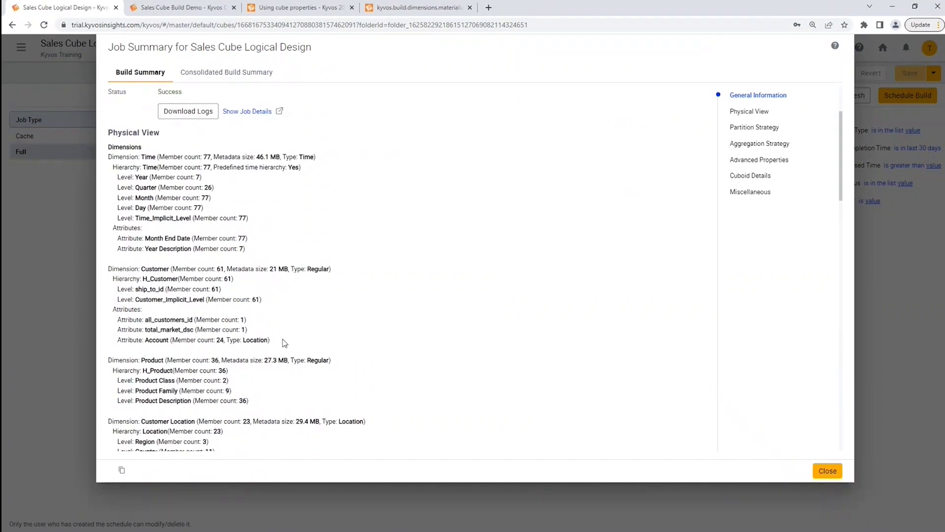
scroll(284, 343, "up", 1)
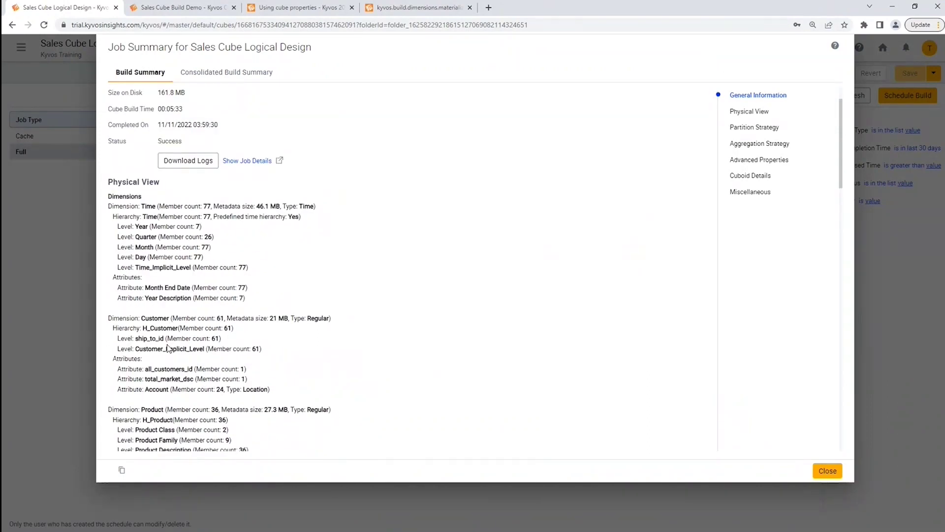
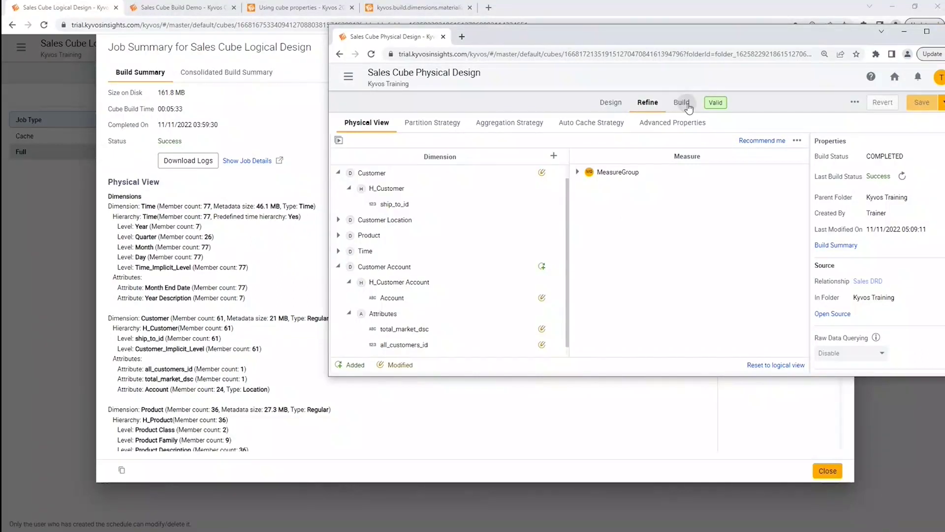
Step: Open the Full build job summary of Sales Cube Physical Design and examine its Customer and Customer Account dimensions
left_click(681, 102)
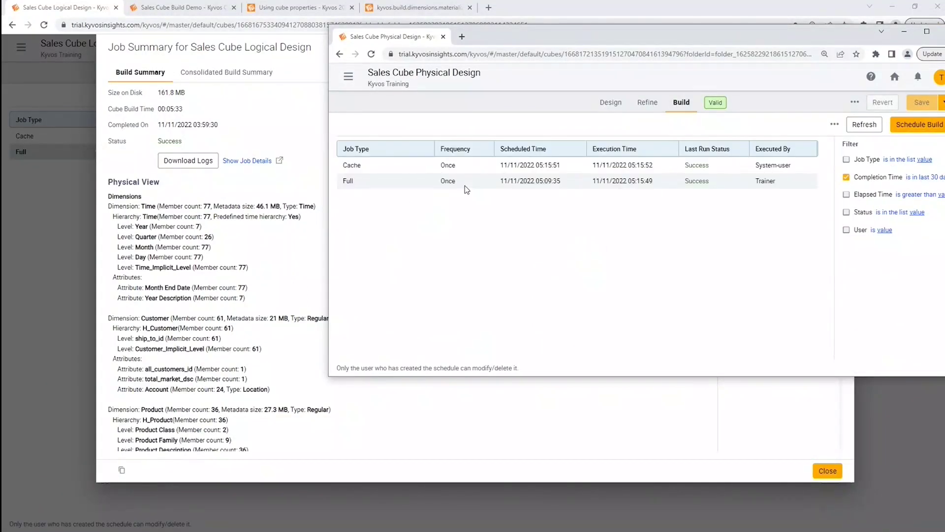
left_click(398, 180)
scroll(506, 243, "down", 1)
scroll(506, 242, "down", 5)
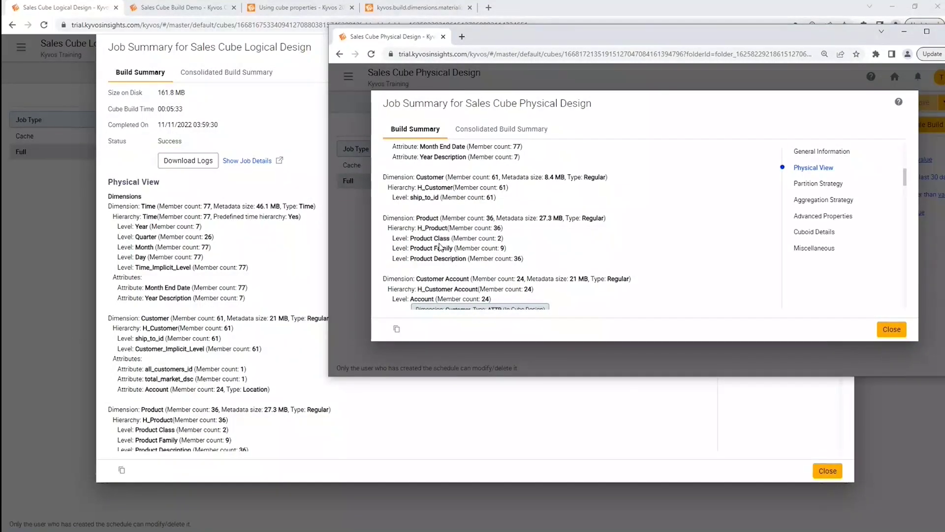
scroll(440, 244, "down", 1)
scroll(443, 231, "up", 1)
scroll(464, 269, "down", 1)
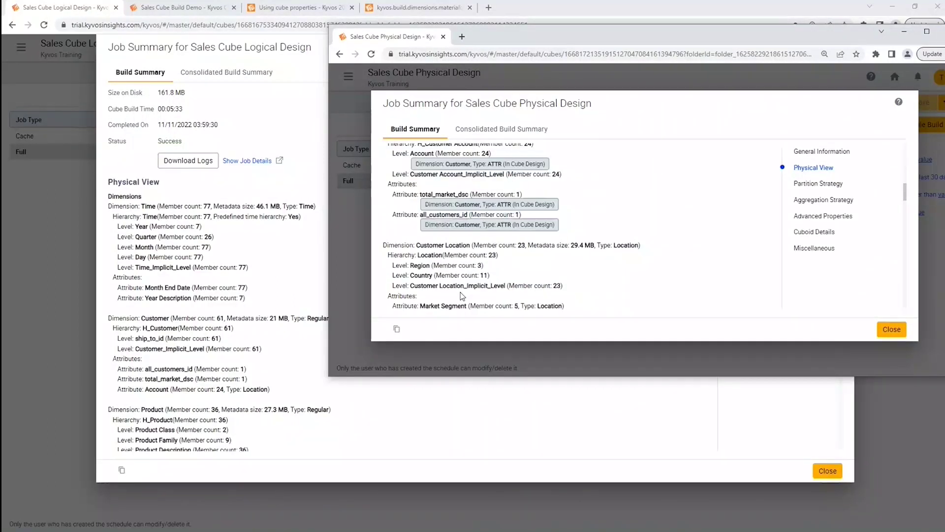
scroll(458, 278, "down", 2)
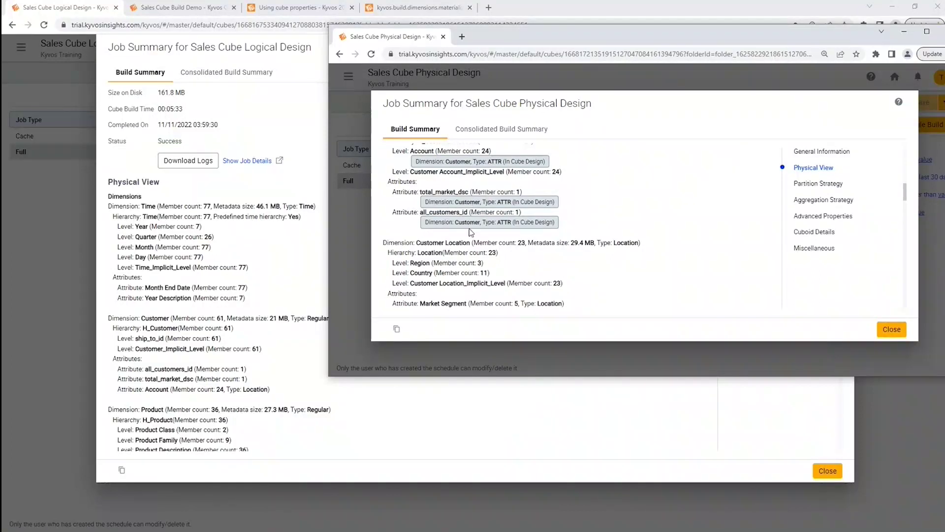
scroll(475, 237, "up", 1)
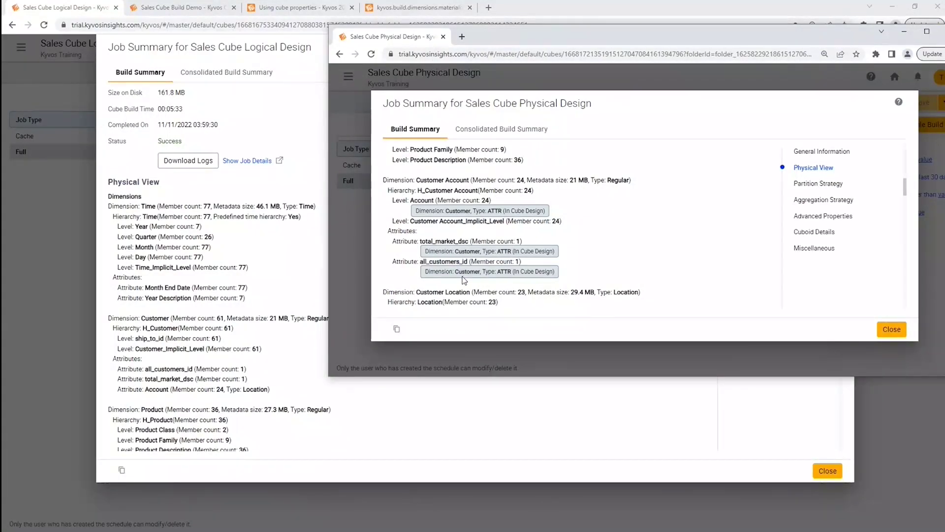
scroll(463, 280, "up", 10)
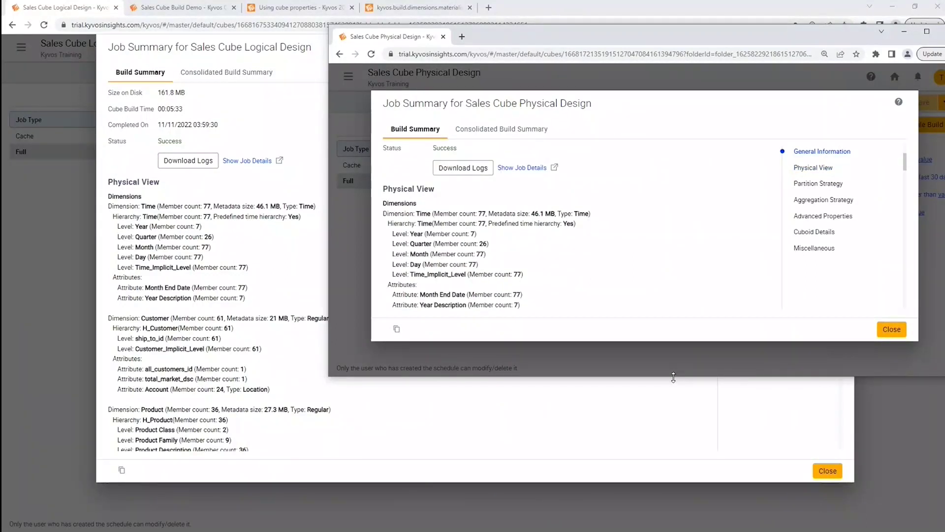
Step: Enlarge the physical design's window and compare its build time and dimension metadata sizes with the logical design's summary
left_click_drag(673, 377, 672, 526)
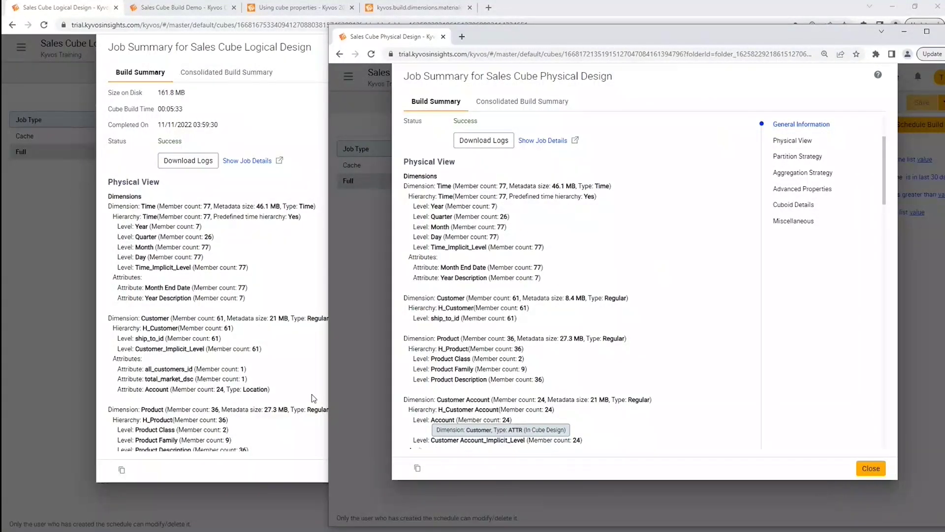
scroll(498, 401, "down", 3)
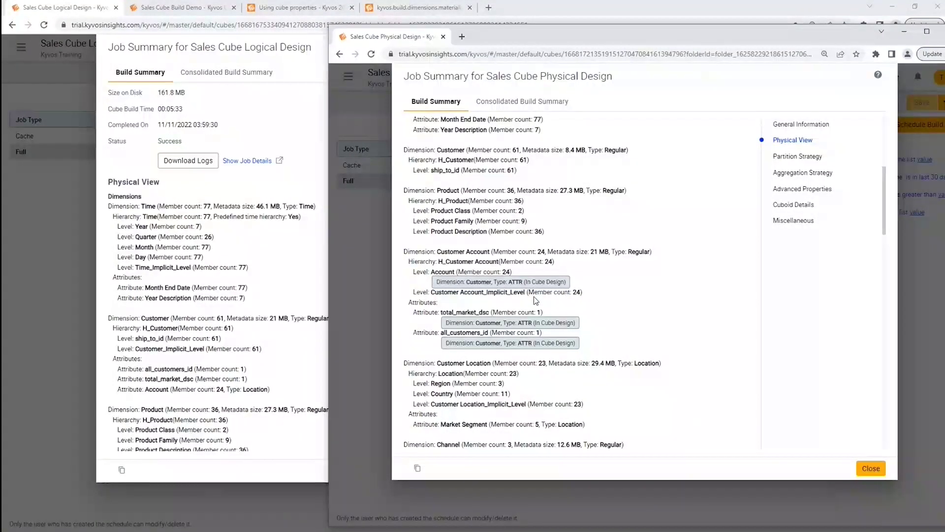
scroll(536, 300, "up", 4)
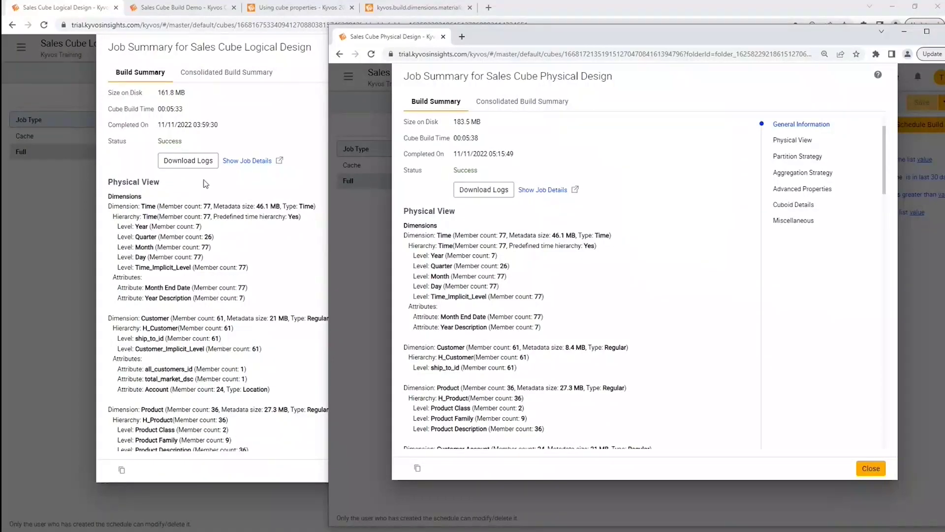
scroll(595, 329, "down", 4)
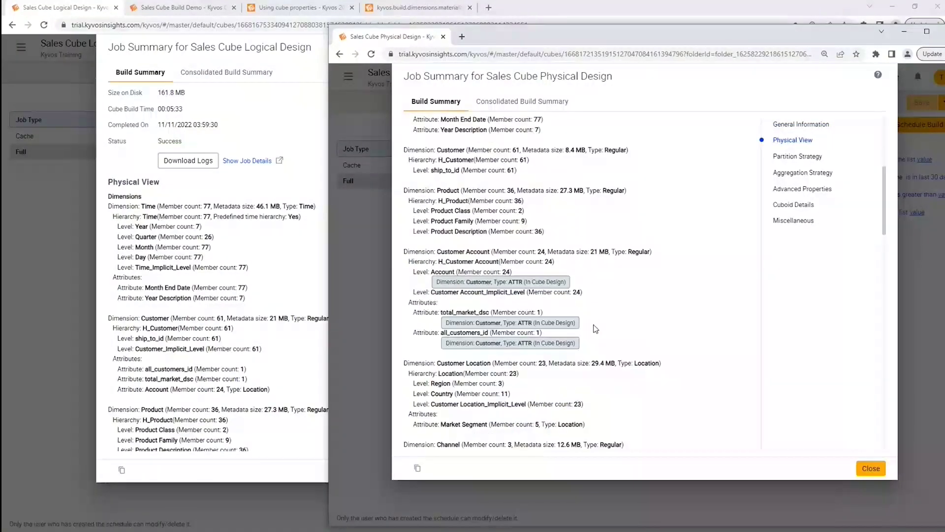
scroll(596, 329, "down", 2)
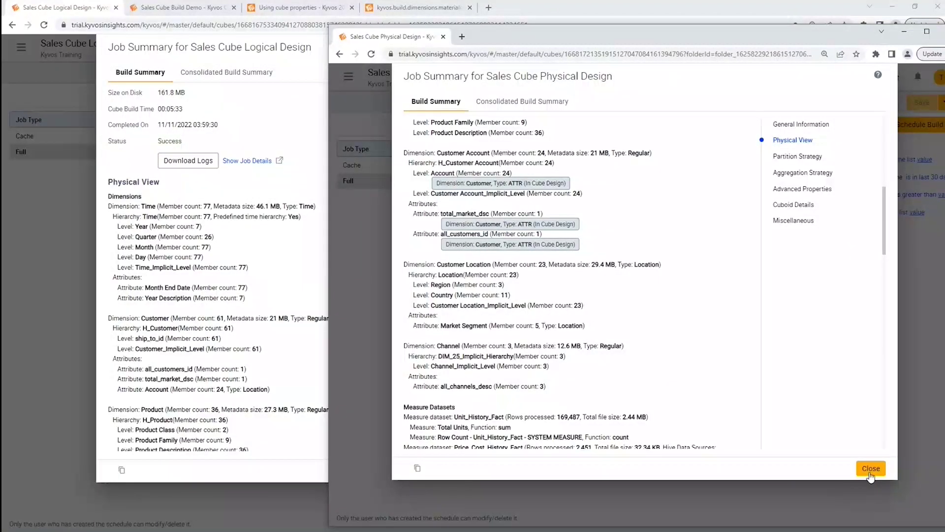
Step: Create a new workbook with worksheet Sheet 1 based on the Sales Cube Physical Design cube from the Kyvos Training folder
left_click(215, 9)
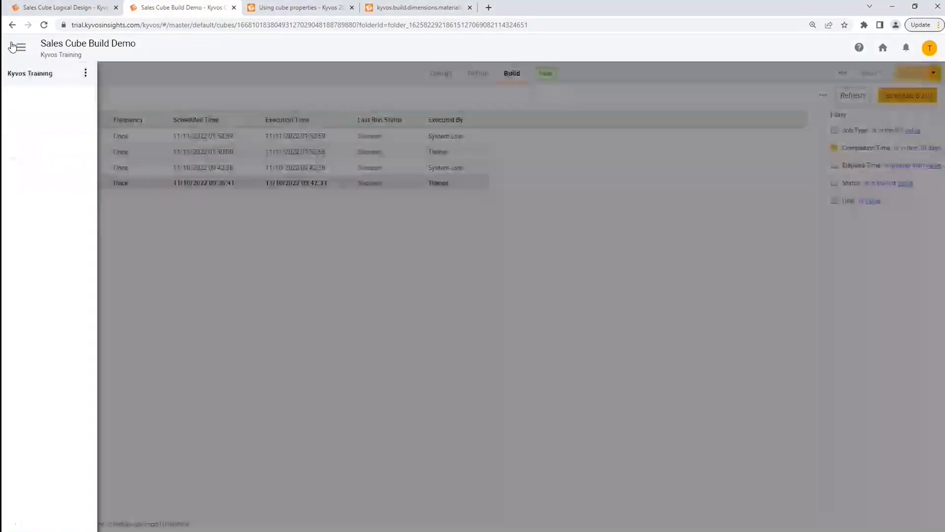
left_click(20, 46)
left_click(21, 213)
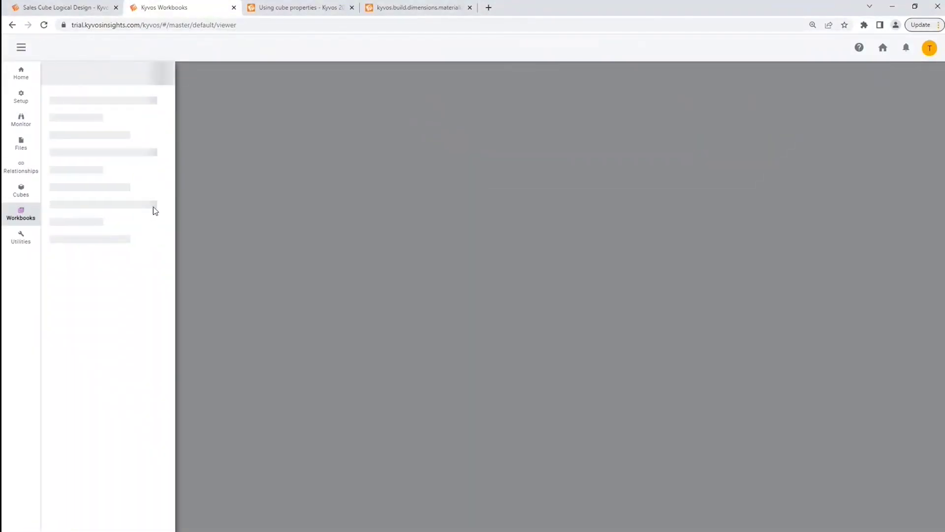
left_click(163, 73)
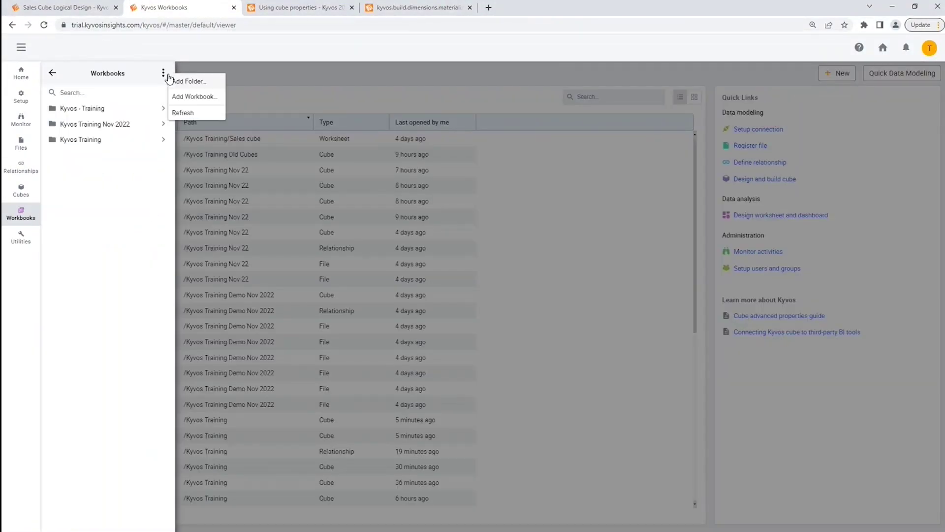
left_click(193, 97)
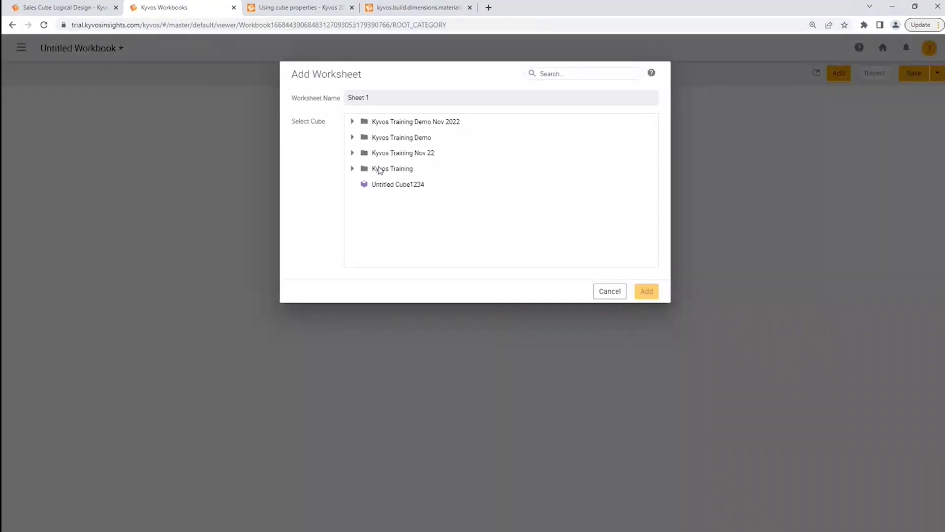
left_click(352, 169)
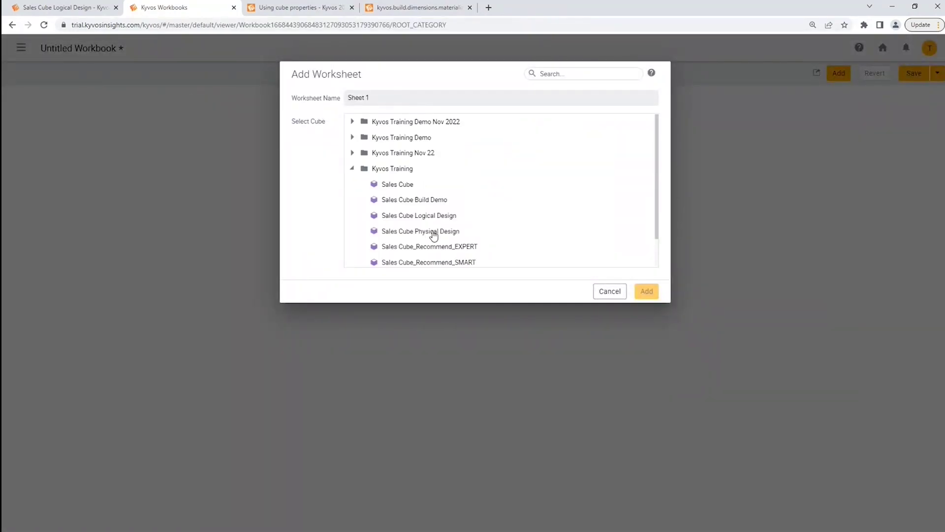
left_click(434, 237)
left_click(648, 294)
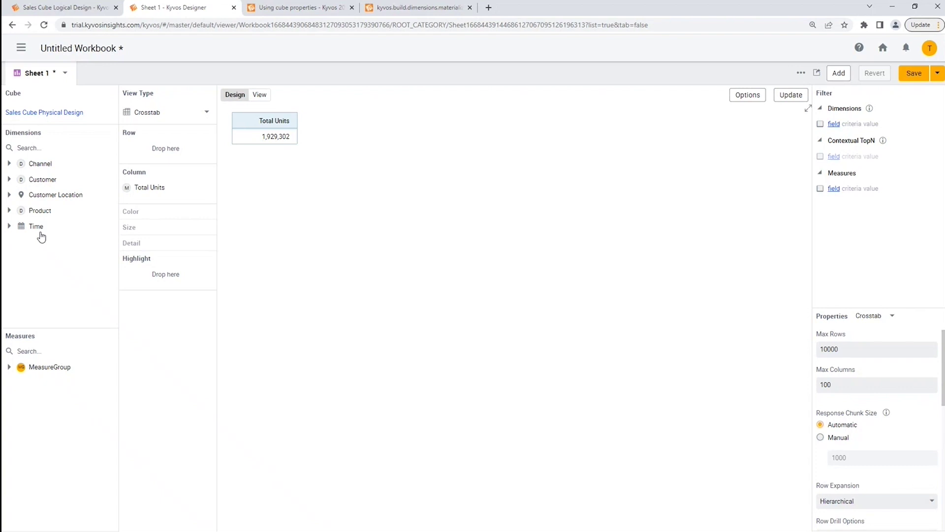
Step: Compare the worksheet's Customer dimension with the cube's refined physical view and add the Account attribute to the crosstab rows
left_click(9, 180)
left_click(21, 195)
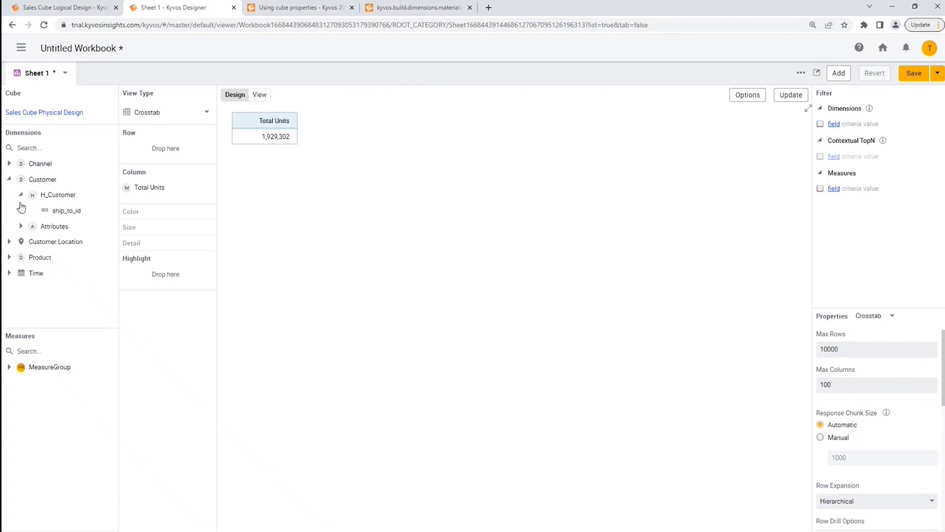
left_click(20, 227)
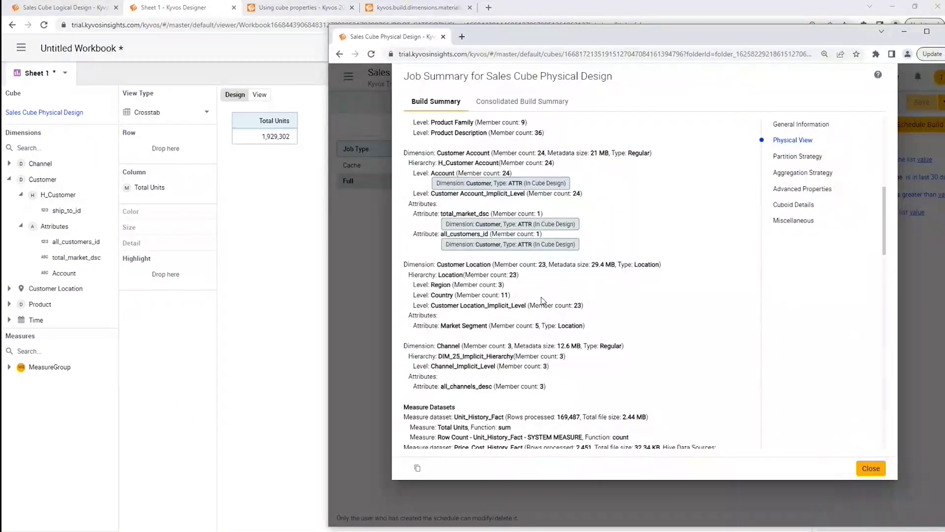
scroll(599, 370, "up", 2)
key("Escape")
left_click(646, 102)
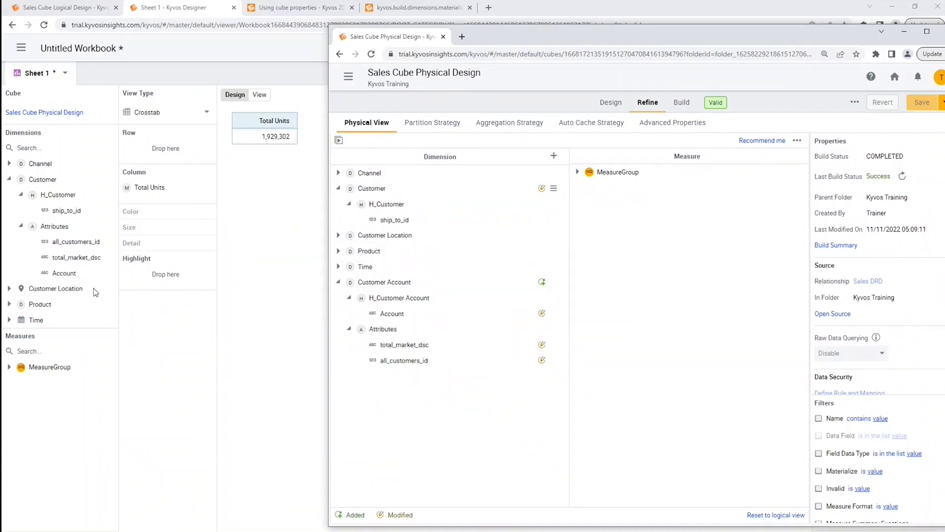
left_click_drag(49, 268, 148, 149)
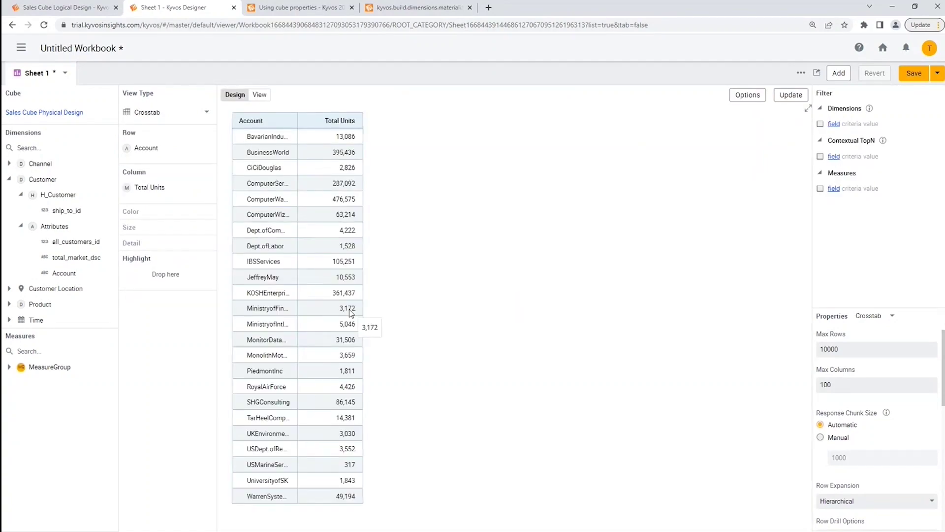
Step: Review the dimension details in the Sales Cube Logical Design job summary and the Customer dimension in the Sheet 1 worksheet
key("ctrl+1")
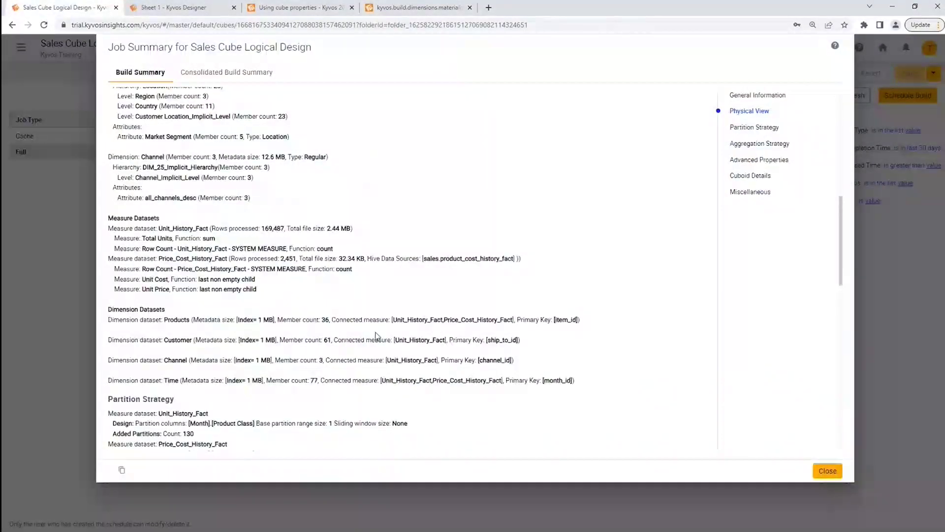
scroll(375, 336, "up", 3)
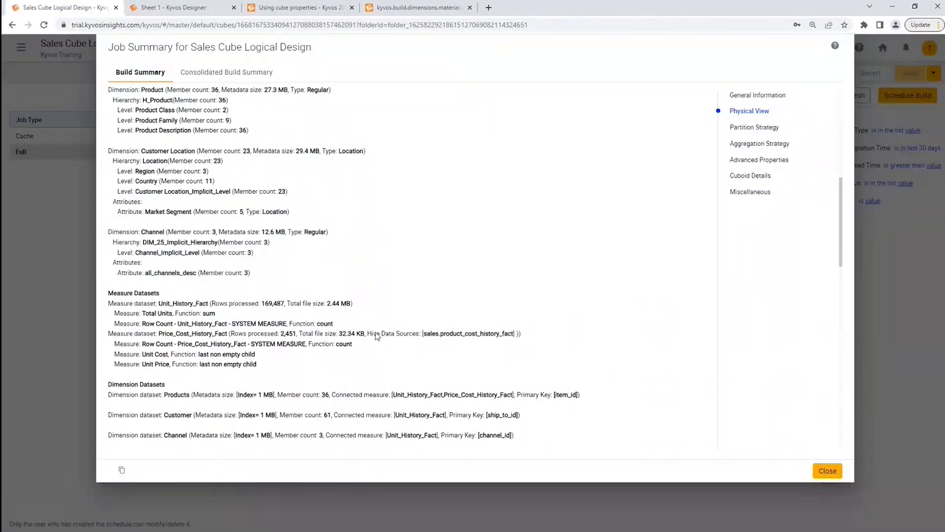
scroll(377, 336, "up", 1)
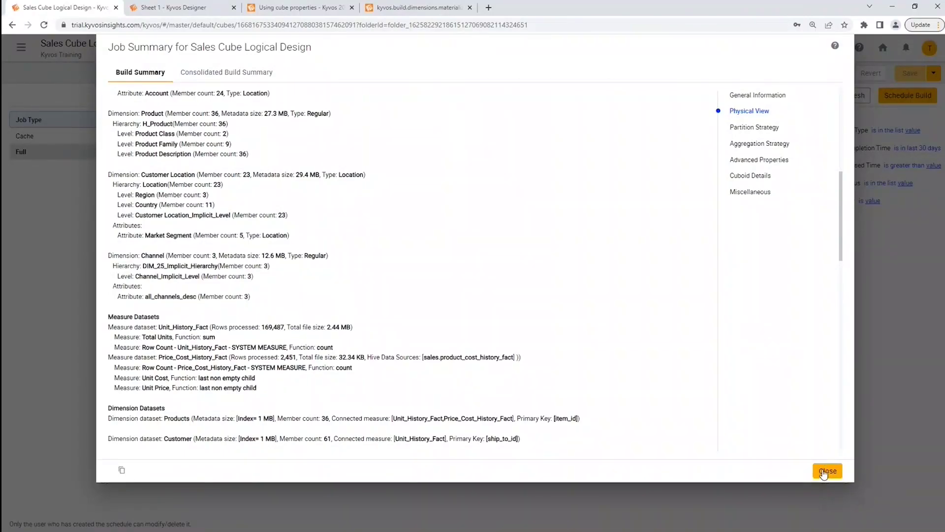
left_click(178, 10)
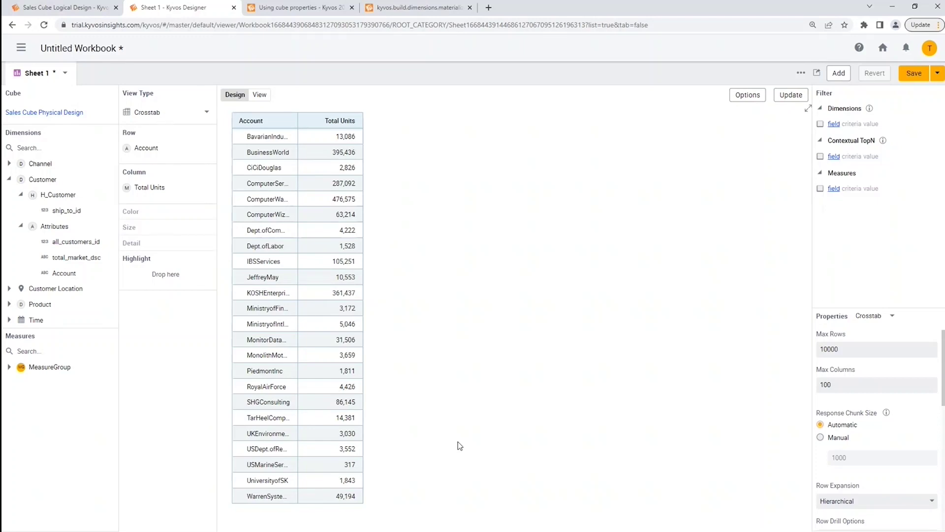
left_click(9, 179)
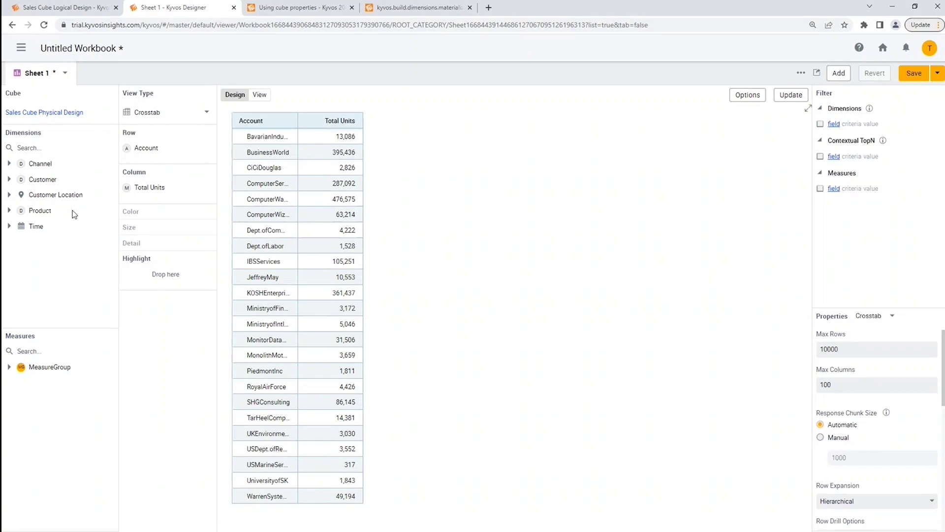
left_click(8, 179)
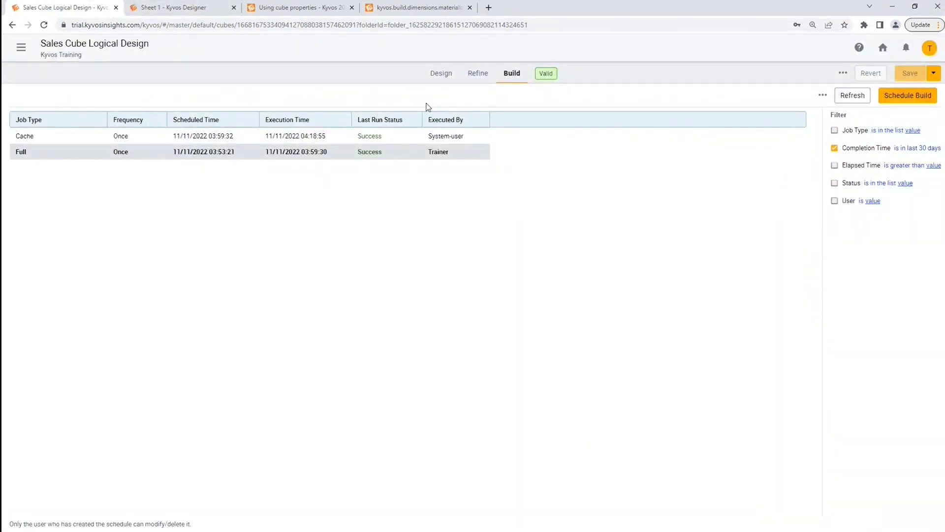
Step: Open the Design view of Sales Cube Logical Design and examine its Customer dimension's hierarchy and attributes
left_click(443, 79)
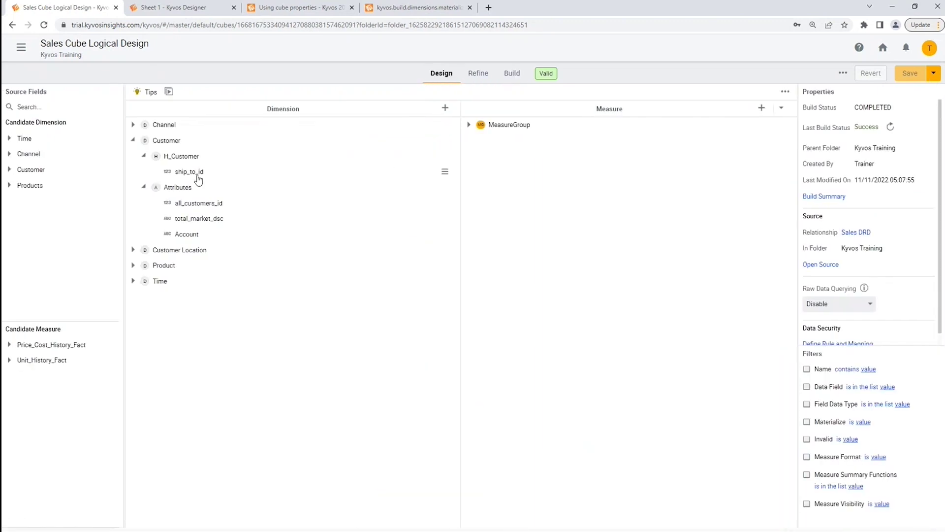
left_click(133, 140)
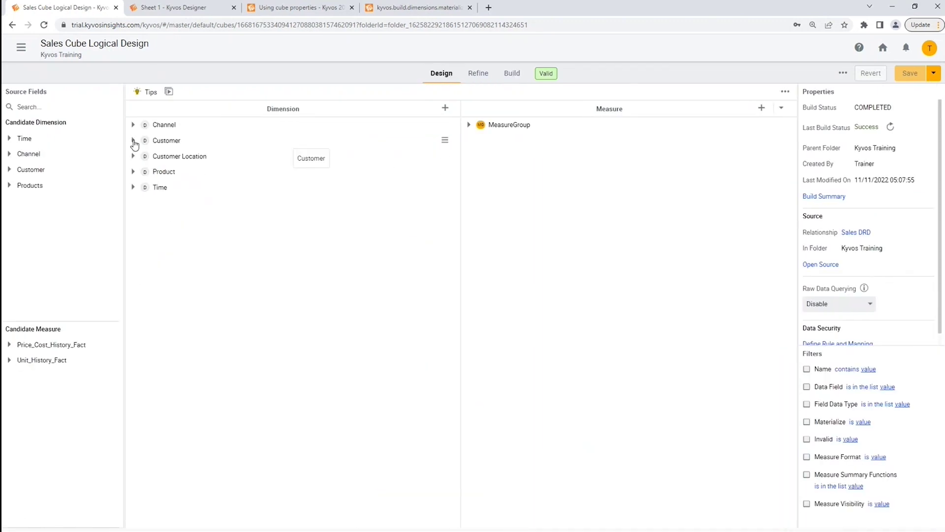
left_click(133, 141)
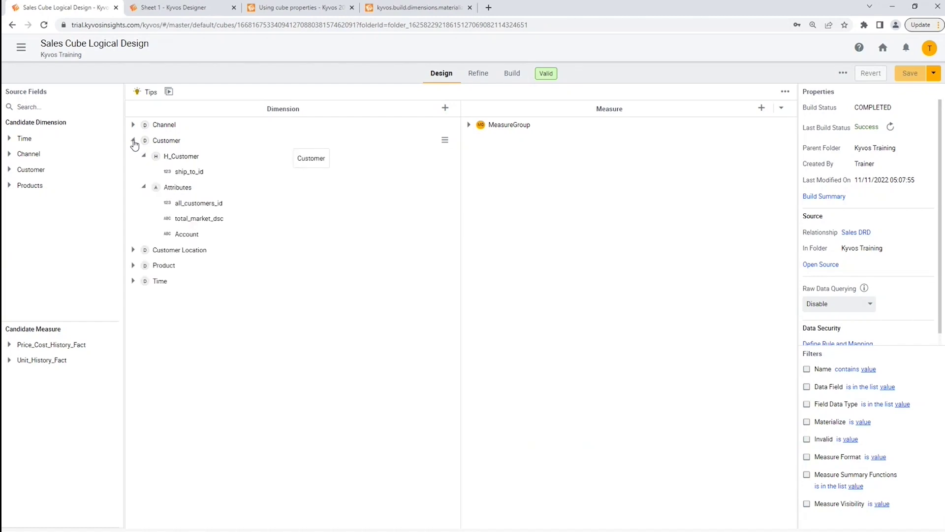
left_click(133, 142)
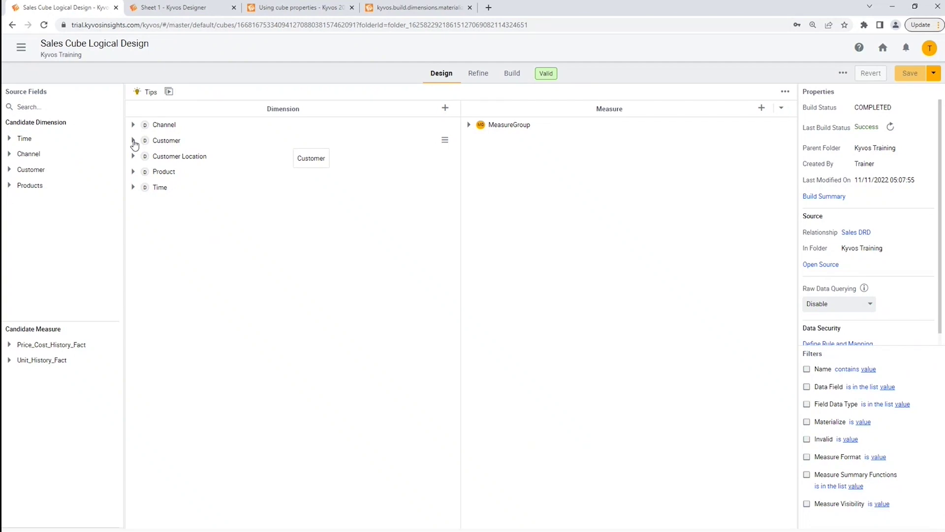
left_click(133, 141)
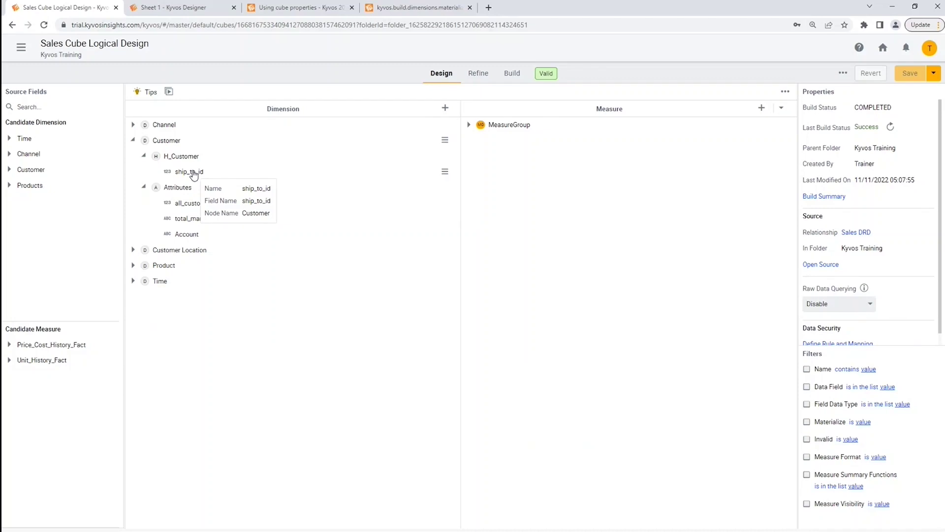
Step: Add a new dimension in the refined physical view of Sales Cube Logical Design with Customer expanded, and switch to the presentation
left_click(476, 74)
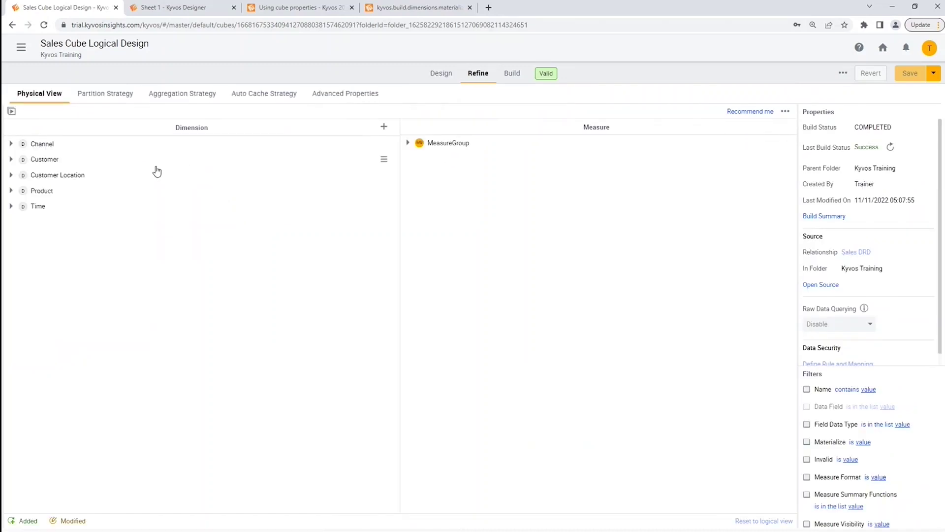
left_click(10, 159)
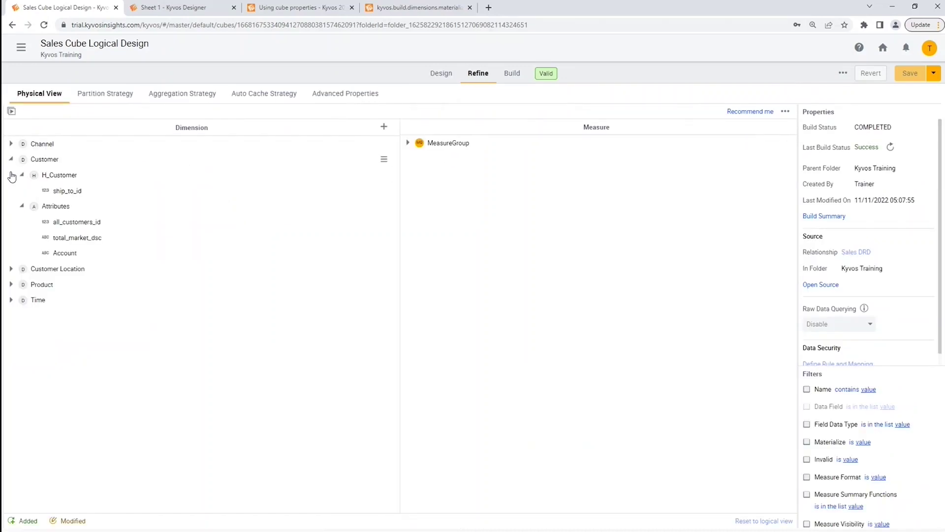
left_click(384, 126)
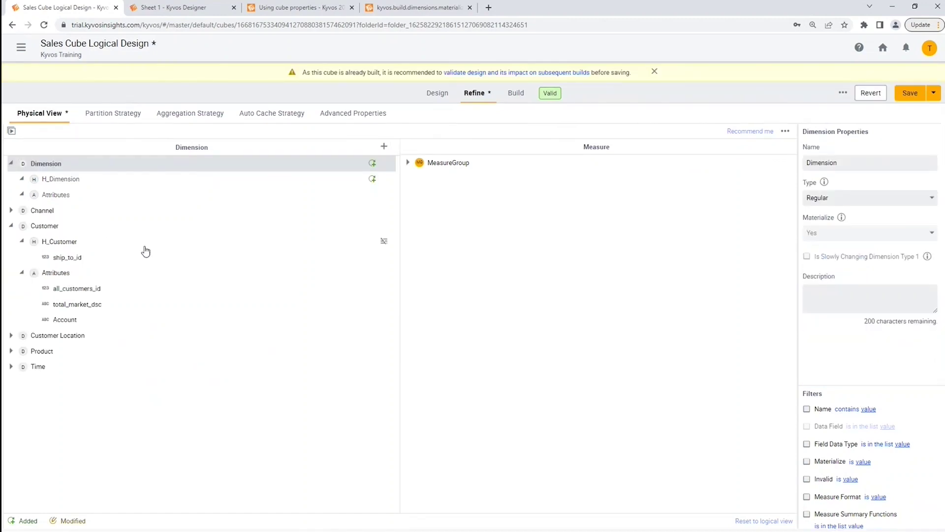
key("alt+Tab")
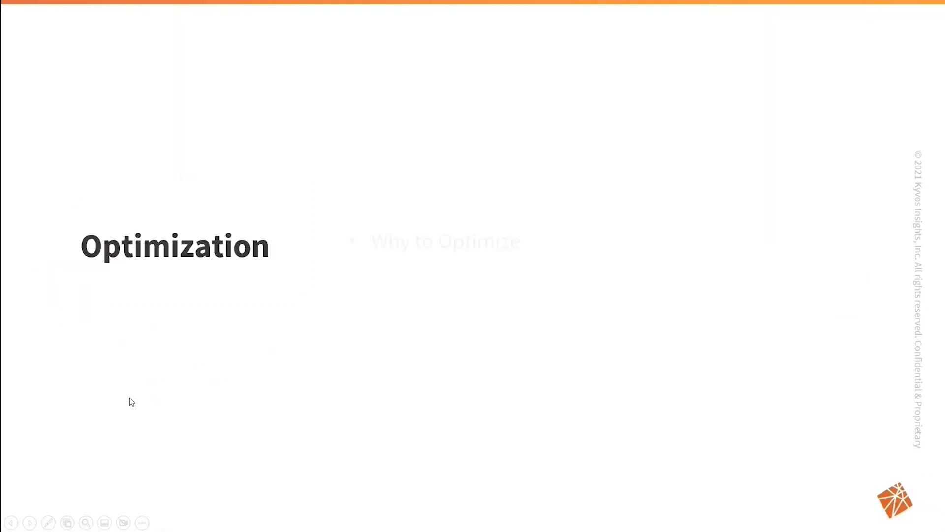
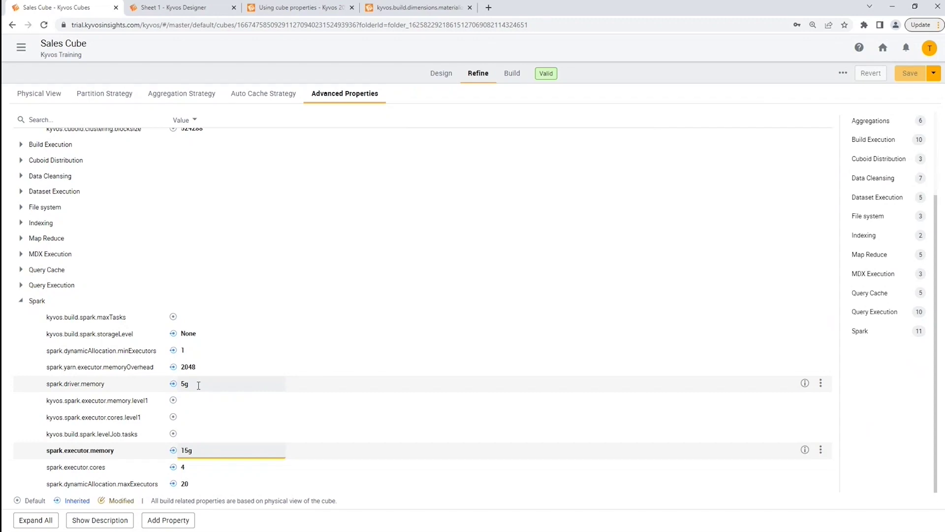
Step: Examine the Spark driver memory, executor memory, memory overhead and maximum executors properties of Sales Cube
left_click(199, 384)
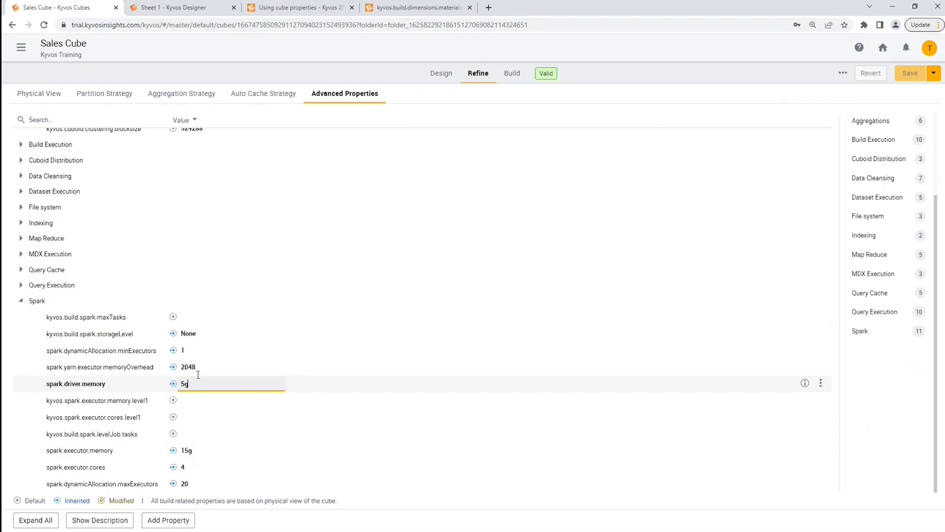
left_click(200, 370)
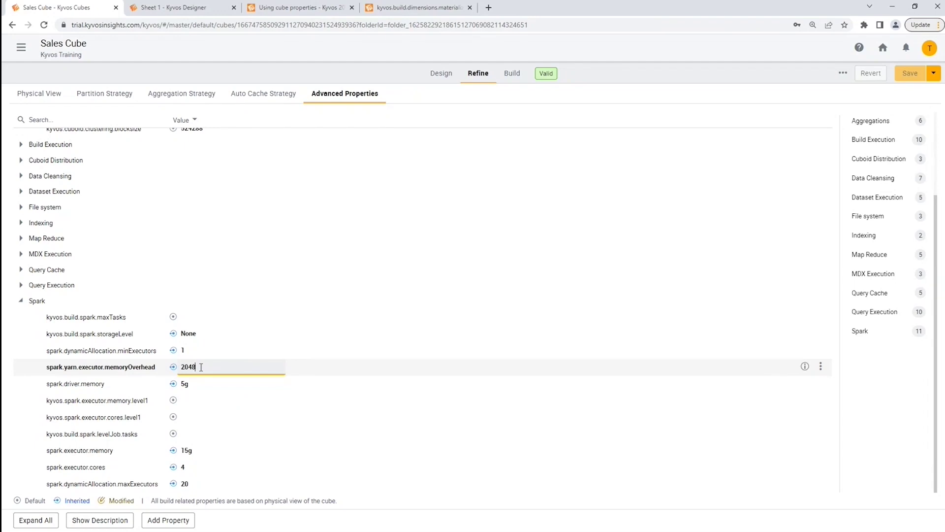
left_click(201, 451)
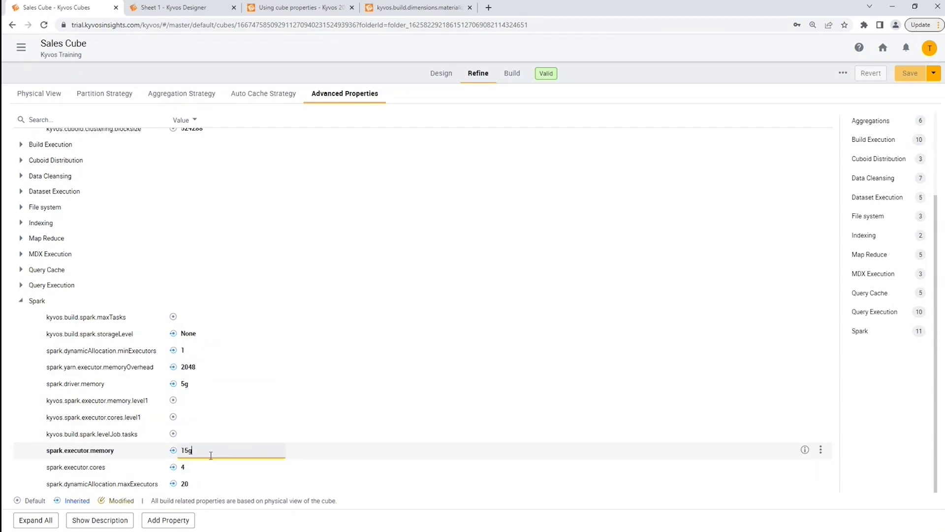
left_click(207, 387)
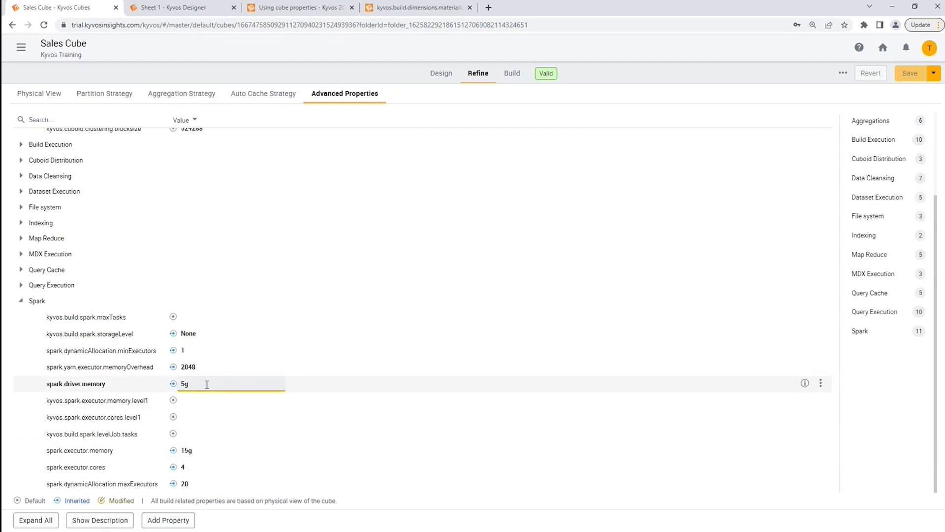
left_click(199, 483)
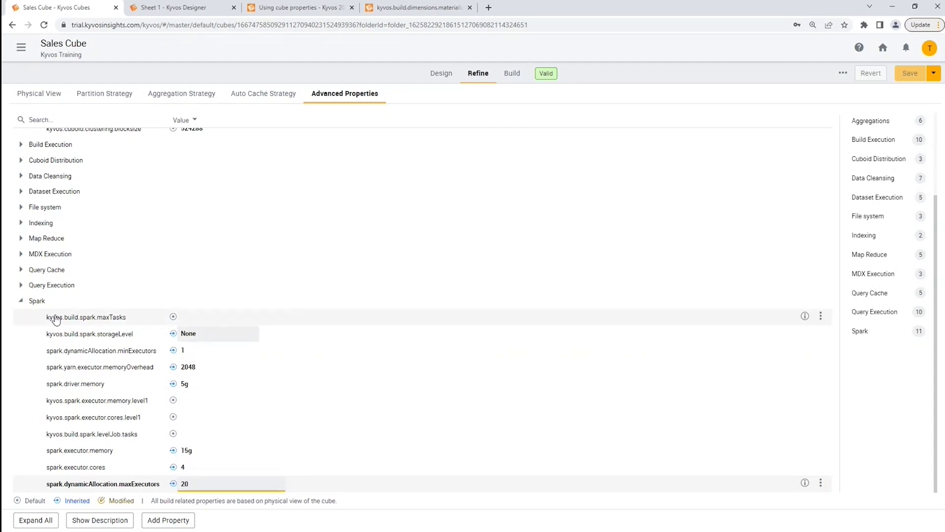
Step: Review the Query Execution properties, including the kyvos.query.shuffle.mode description, and the Query Cache properties
left_click(21, 301)
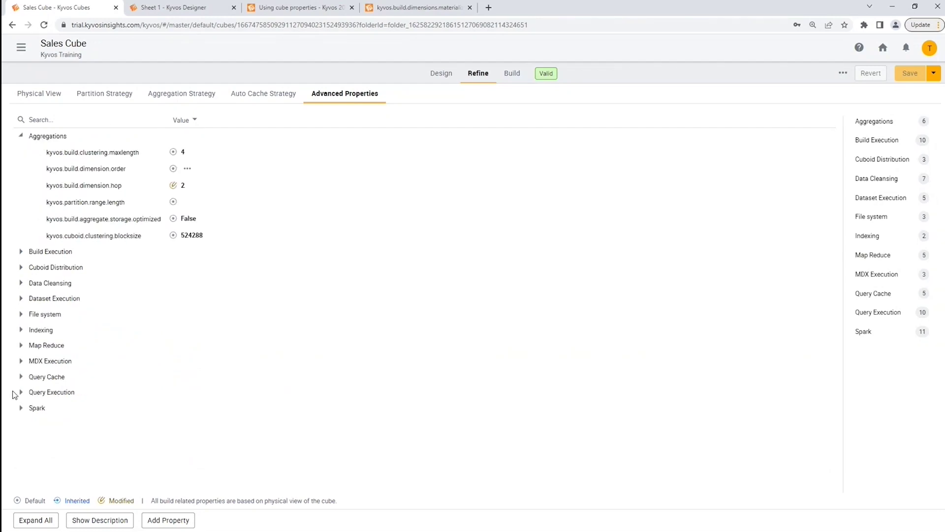
left_click(21, 392)
scroll(62, 370, "down", 2)
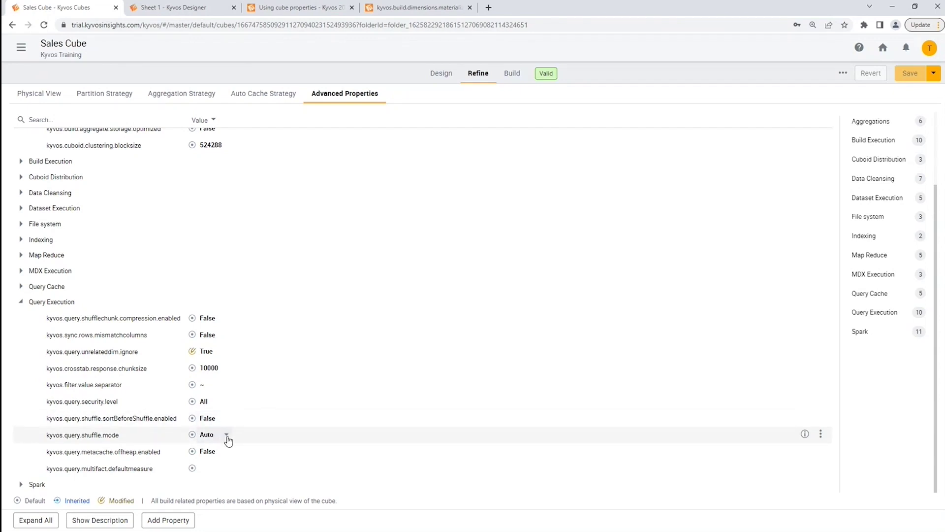
left_click(803, 436)
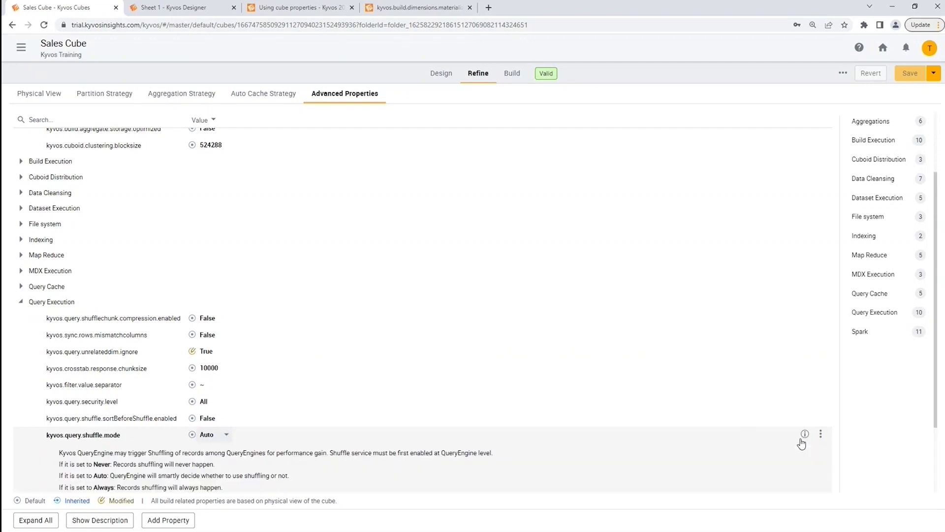
scroll(492, 444, "down", 2)
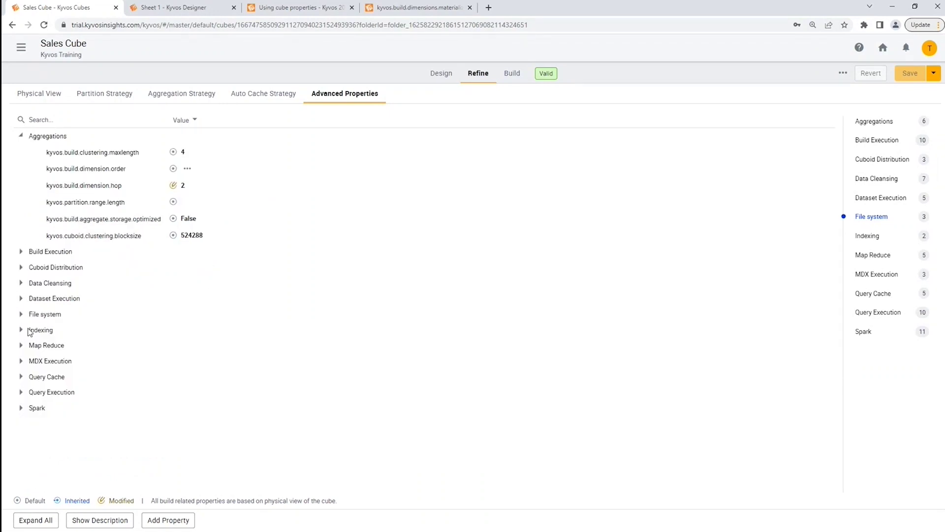
left_click(21, 377)
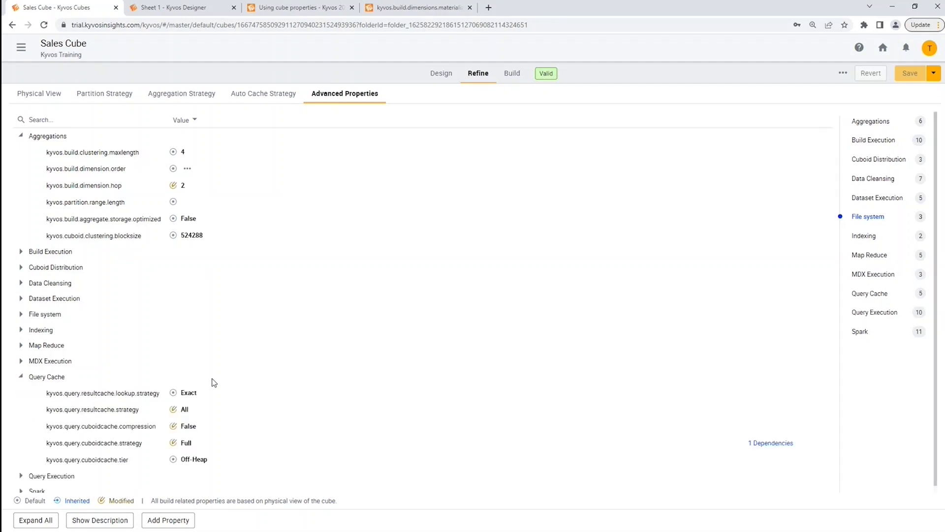
left_click(231, 437)
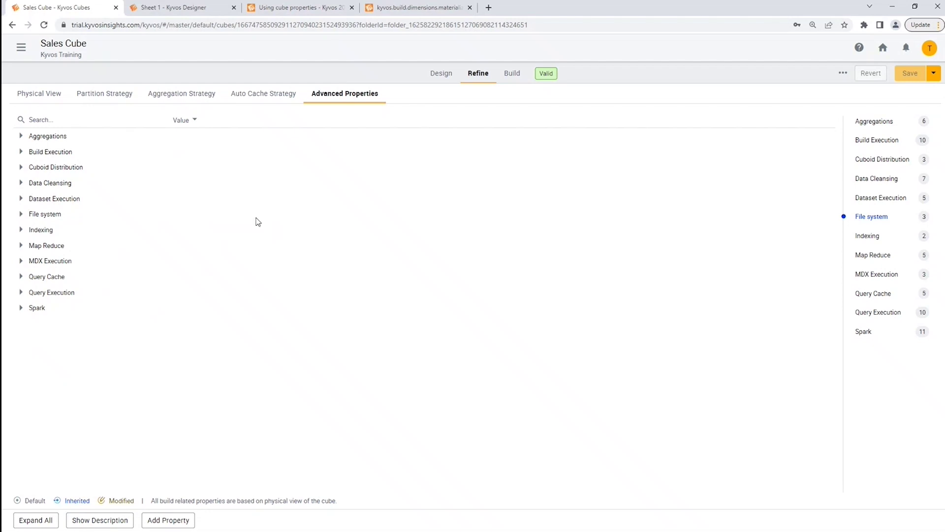
Step: In the Expert aggregation strategy, add Customer Location and Product to the dimensions to materialize under Selective dimension materialization
left_click(192, 100)
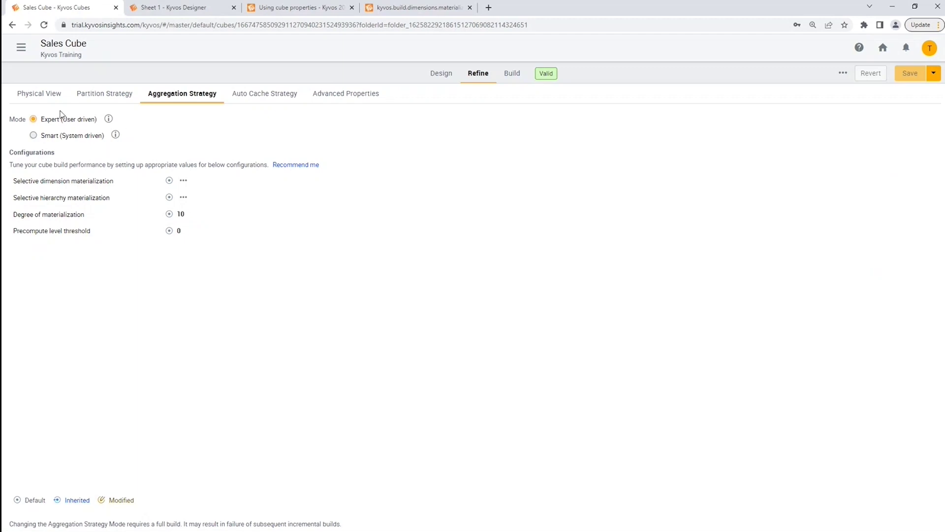
left_click(108, 120)
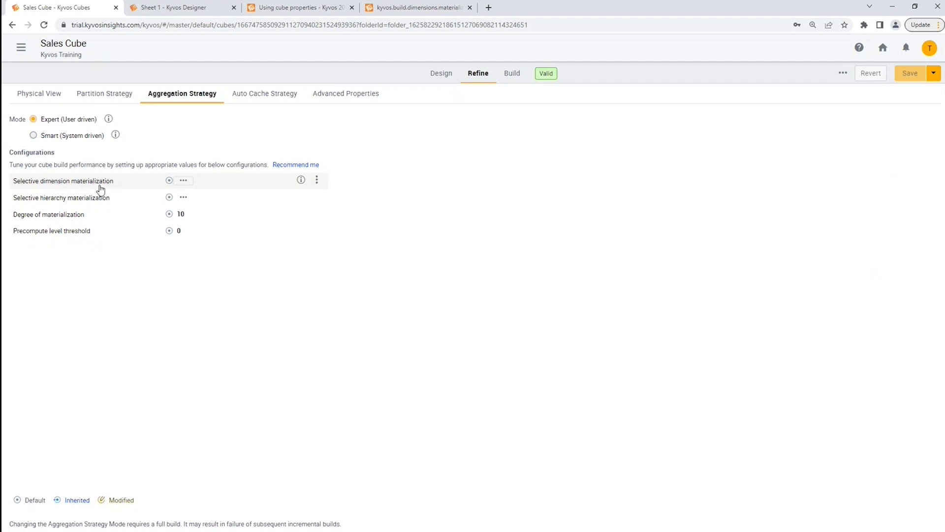
left_click(185, 180)
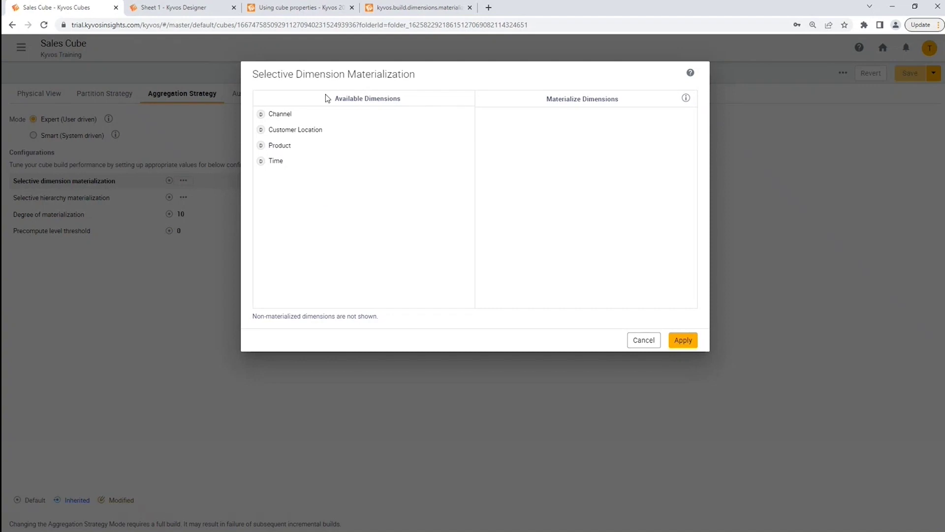
left_click_drag(327, 75, 328, 141)
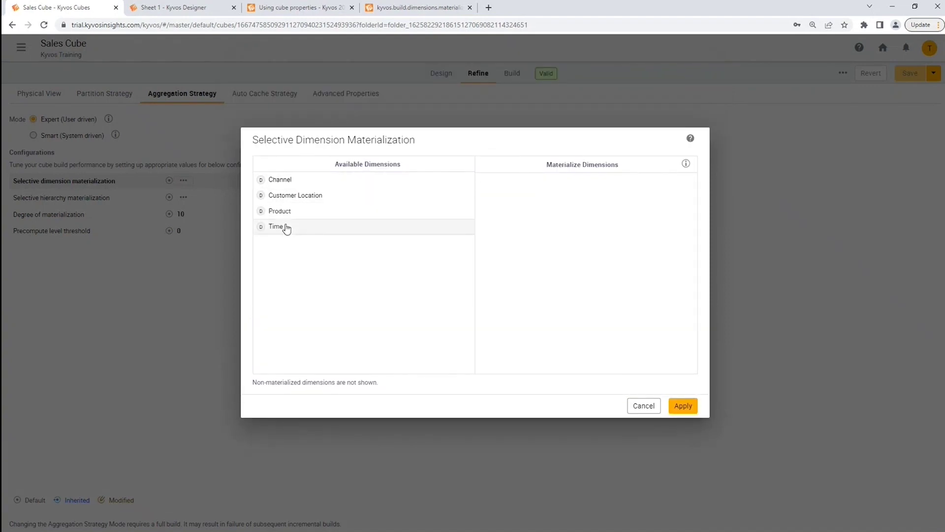
left_click(299, 198)
left_click_drag(300, 199, 566, 212)
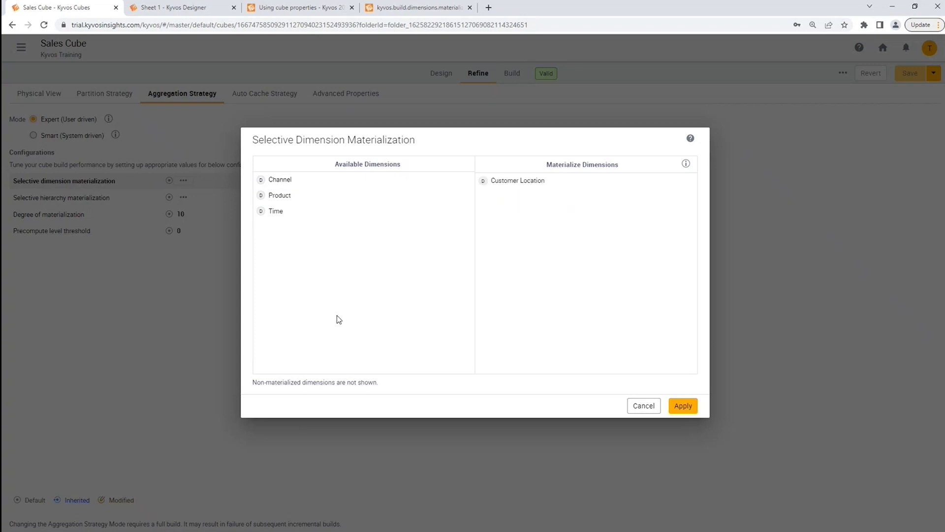
left_click_drag(288, 196, 511, 249)
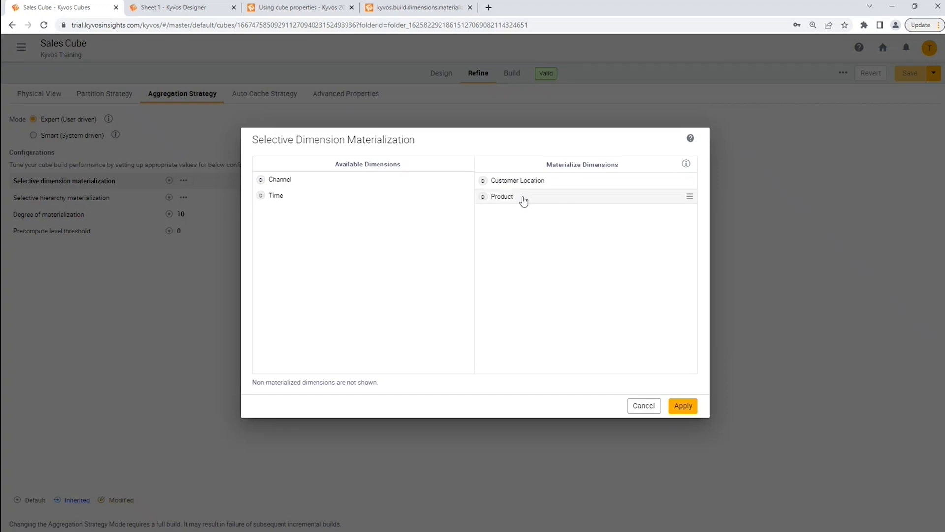
Step: Try removing Customer Location from the dimensions to materialize so that only Product is listed
left_click_drag(523, 201, 512, 217)
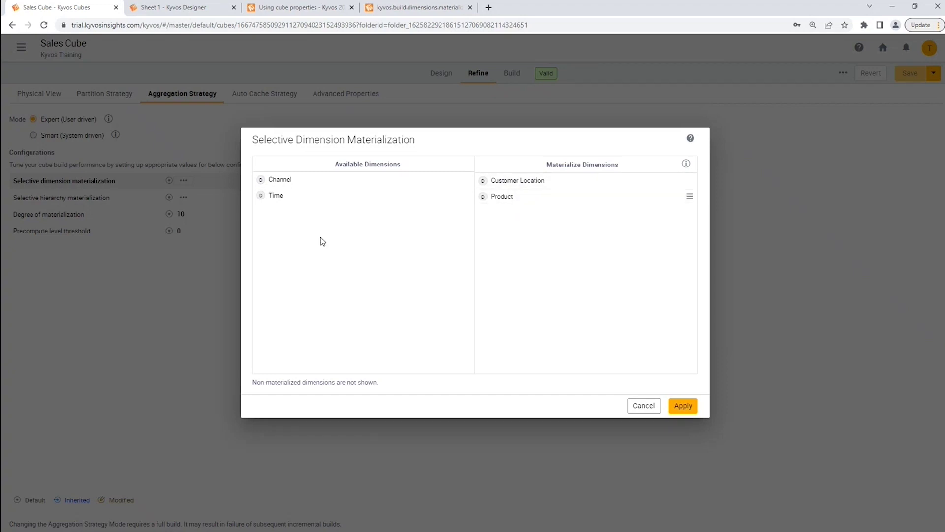
right_click(664, 202)
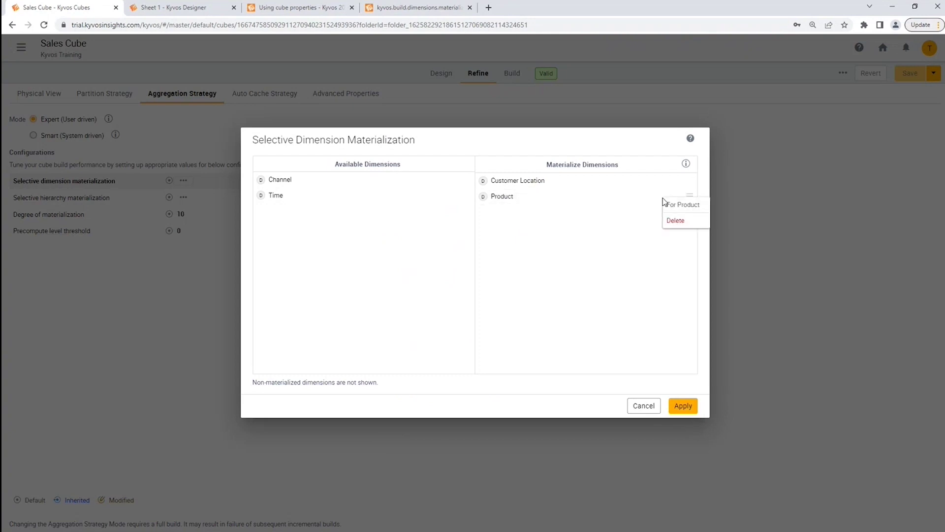
left_click(669, 220)
left_click_drag(288, 183, 526, 281)
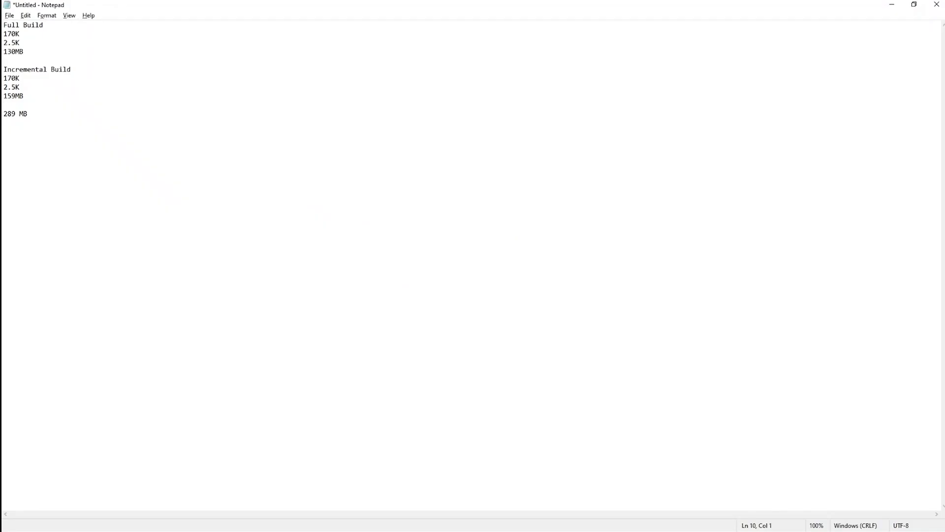
Step: Bring up the Job Summary for Sales Cube from the other browser window beside the Selective Dimension Materialization dialog
left_click(892, 4)
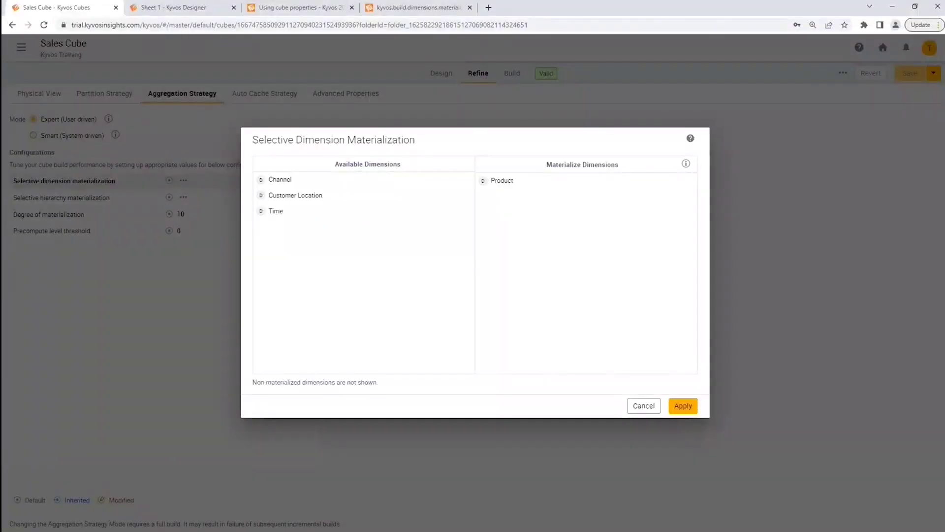
key("alt+Tab")
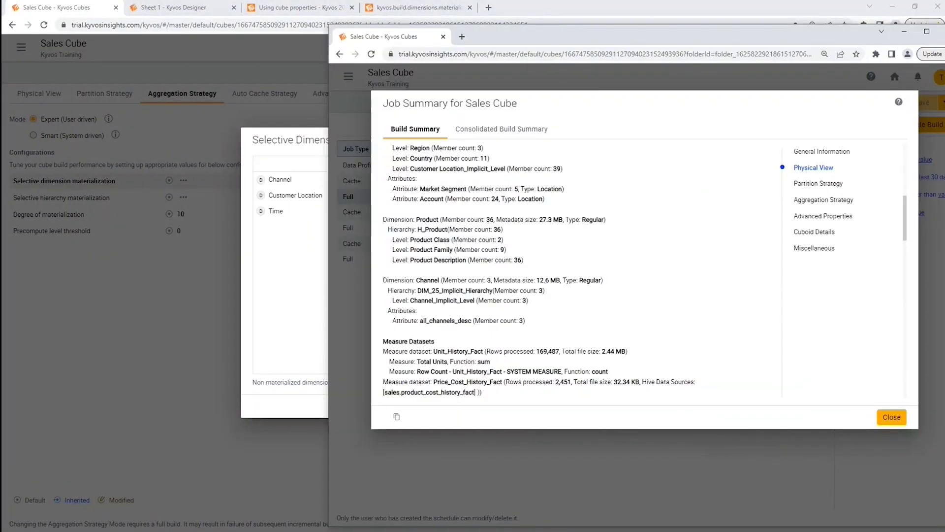
scroll(436, 345, "up", 3)
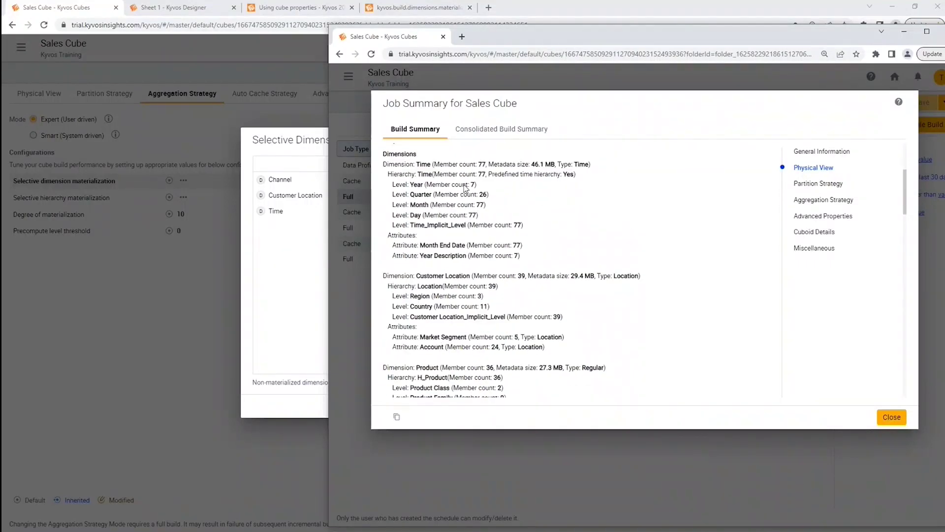
scroll(460, 340, "down", 1)
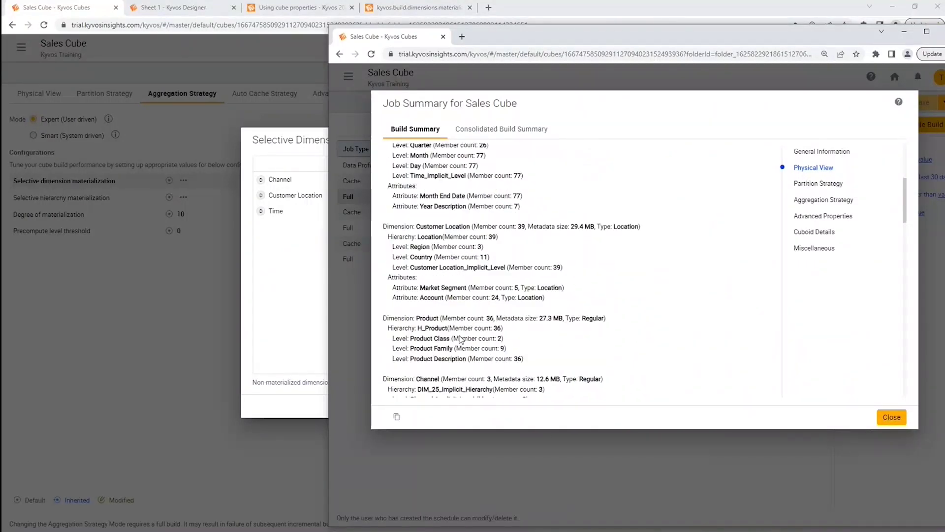
scroll(460, 339, "down", 2)
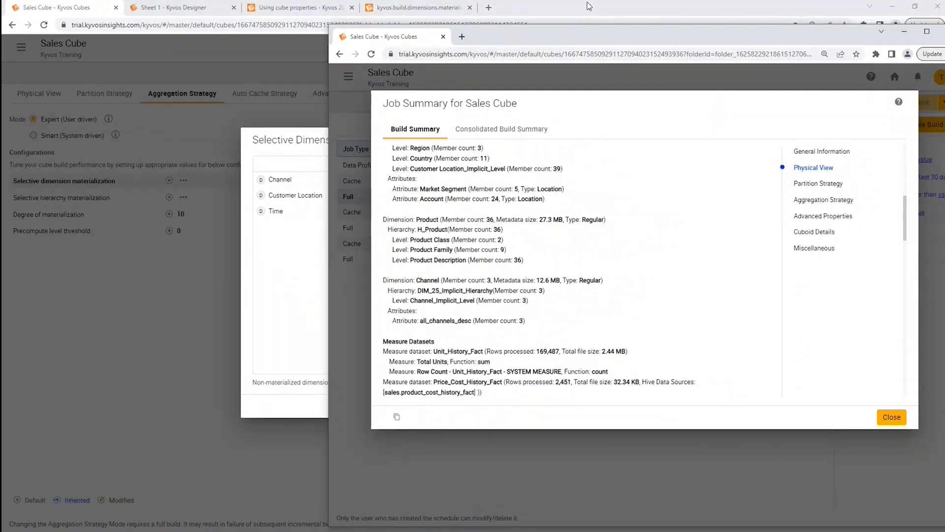
left_click_drag(588, 39, 793, 72)
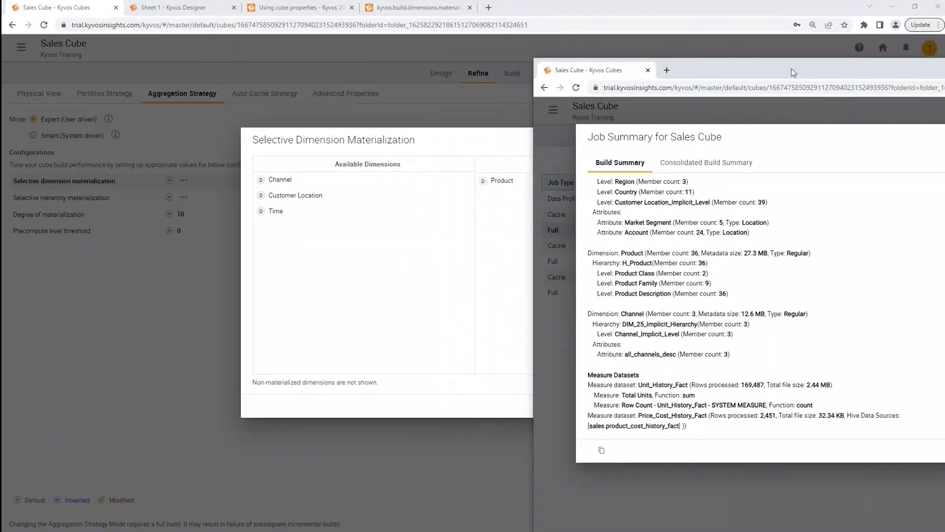
Step: Compare the member counts of the Time, Customer Location, Product and Channel dimensions in the Sales Cube build summary
scroll(692, 300, "up", 2)
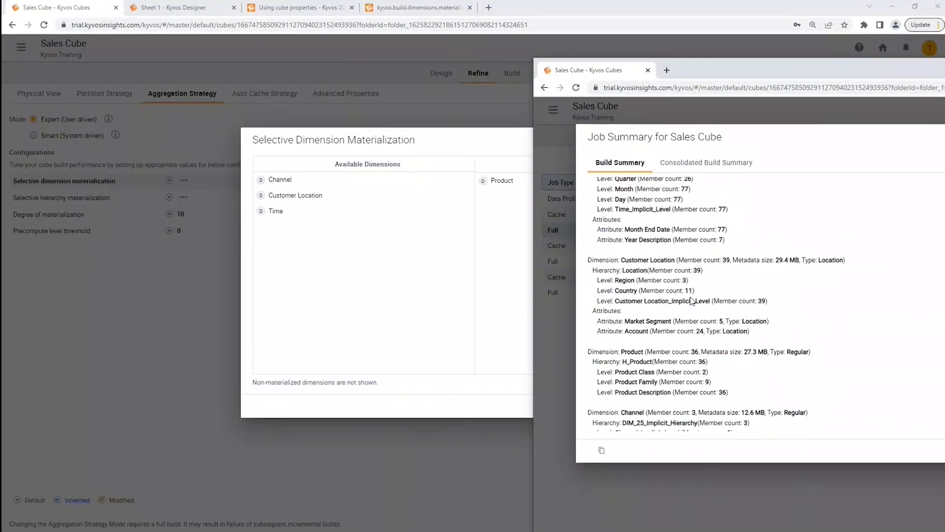
scroll(691, 299, "up", 2)
scroll(660, 315, "down", 3)
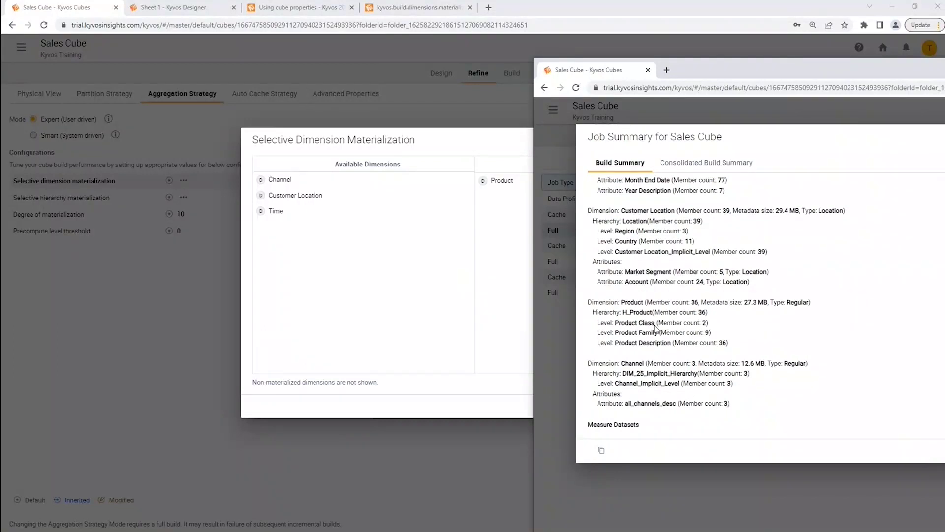
scroll(650, 329, "up", 1)
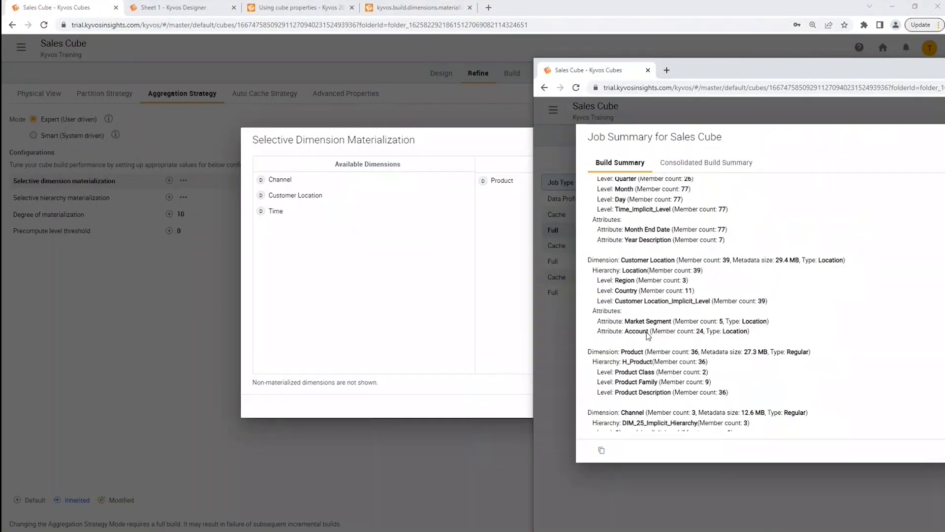
scroll(647, 335, "up", 1)
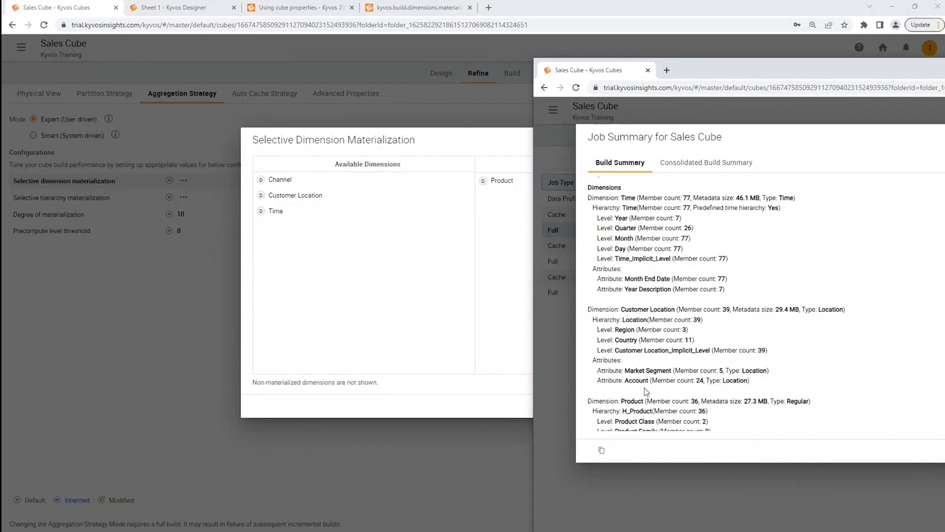
scroll(647, 388, "down", 2)
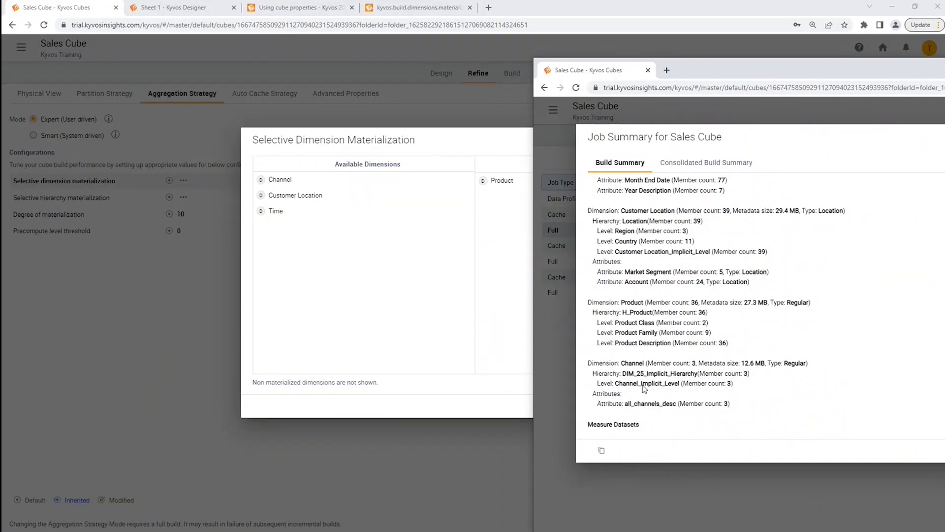
scroll(644, 389, "up", 3)
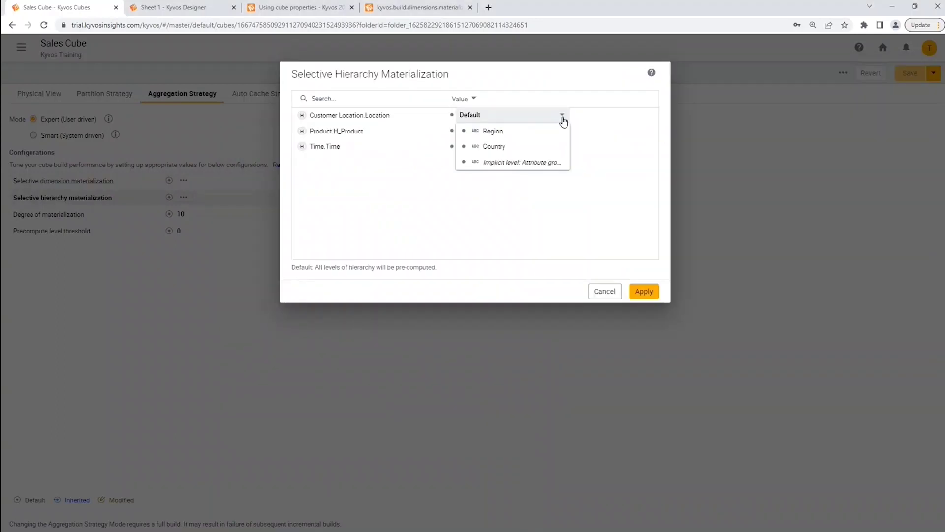
Step: Try selective hierarchy materialization with Country for Location, Product Description for H_Product and Day for Time, and discard the selections
left_click(490, 146)
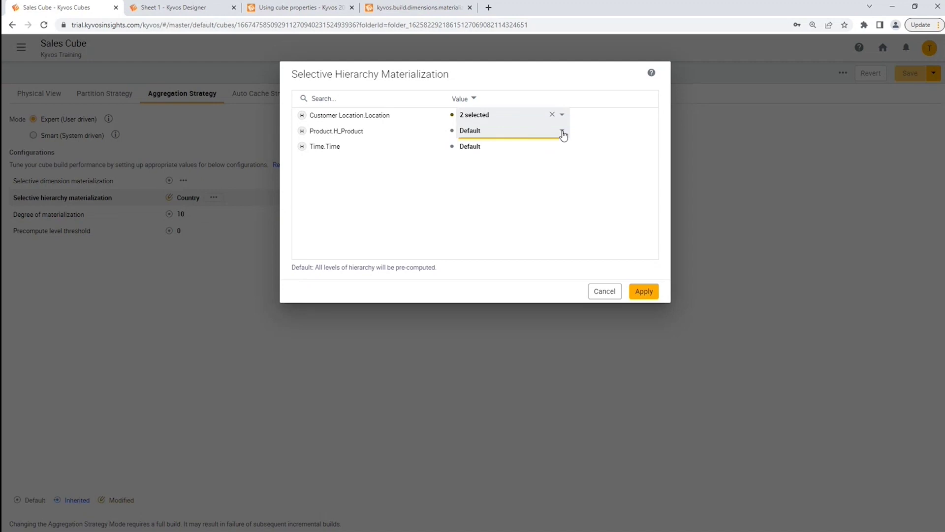
left_click(560, 131)
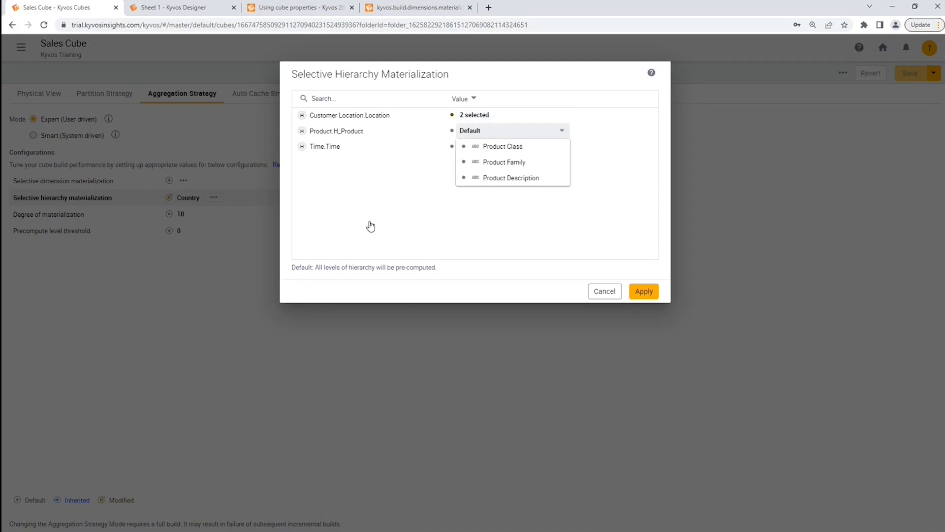
left_click(515, 182)
left_click(468, 149)
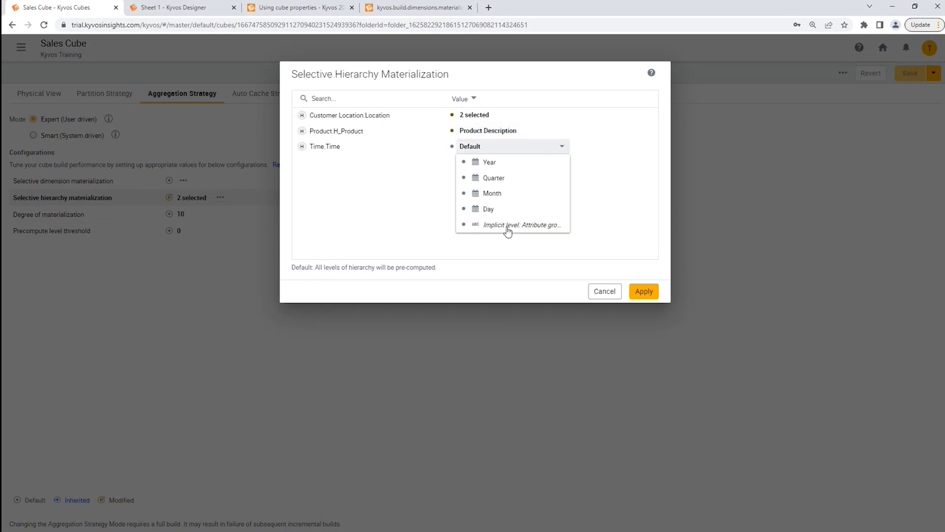
left_click(498, 211)
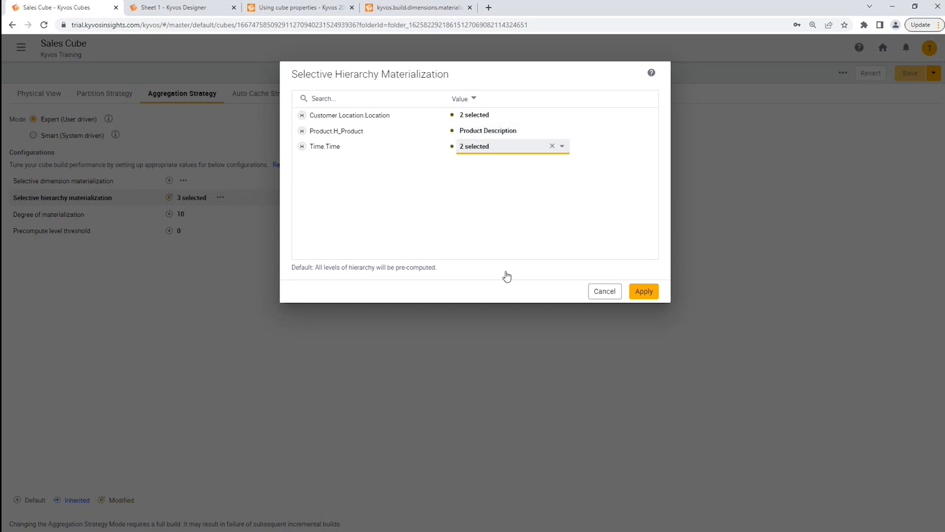
left_click(604, 292)
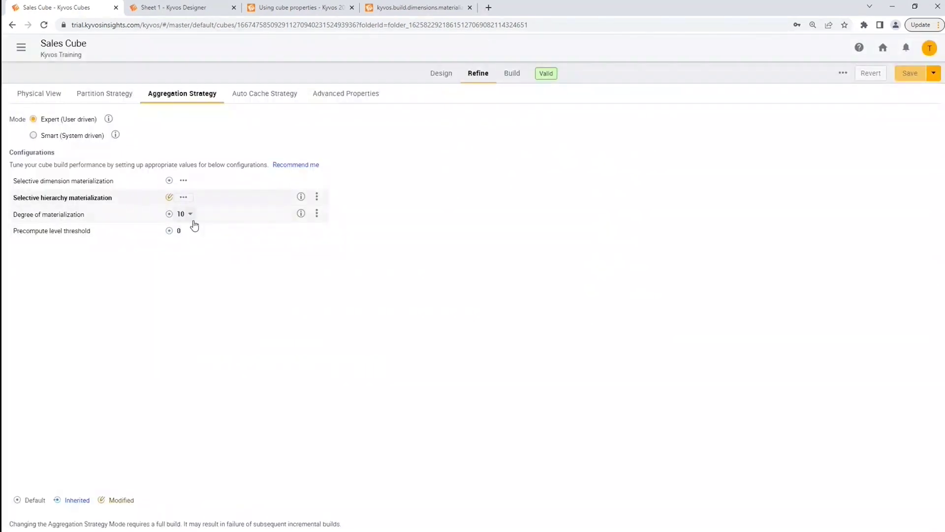
Step: Read the Degree of materialization description, and switch the aggregation mode to Smart (System driven), checking its Materialization Level options
left_click(302, 214)
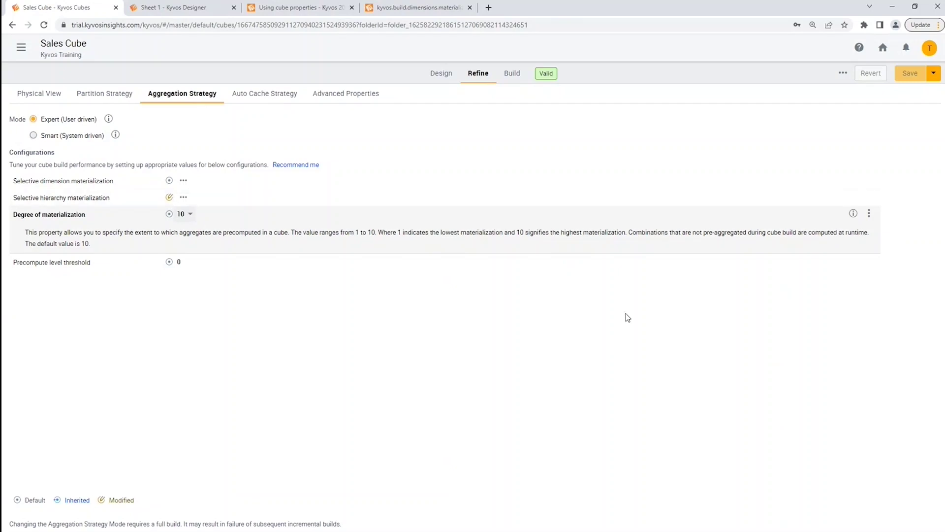
left_click(60, 141)
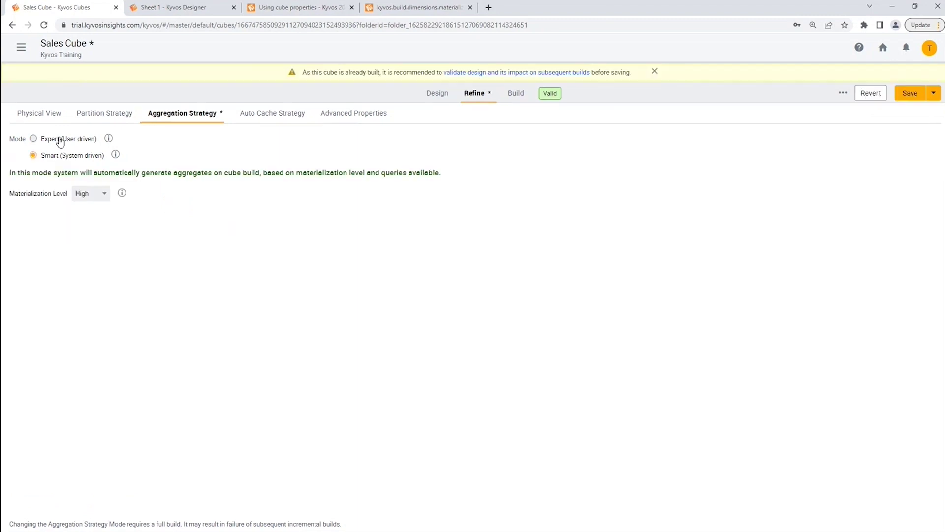
left_click(105, 195)
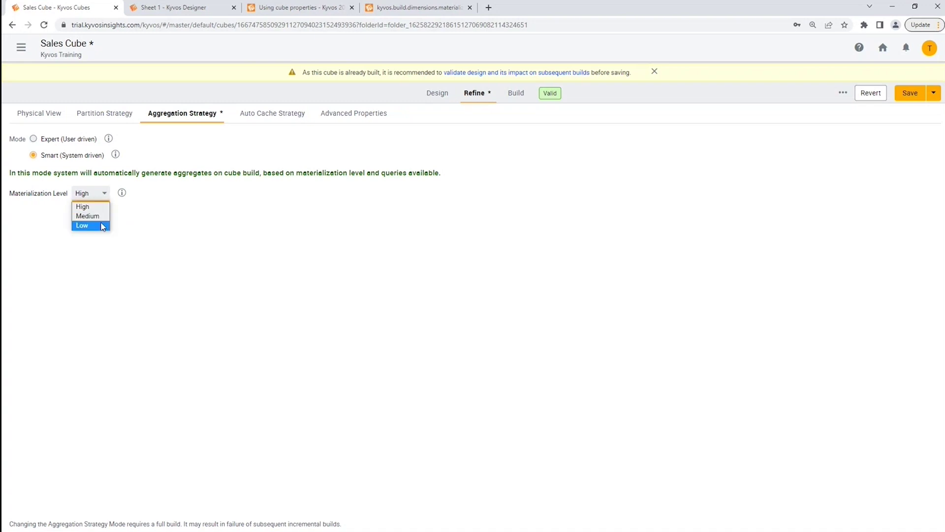
left_click(231, 215)
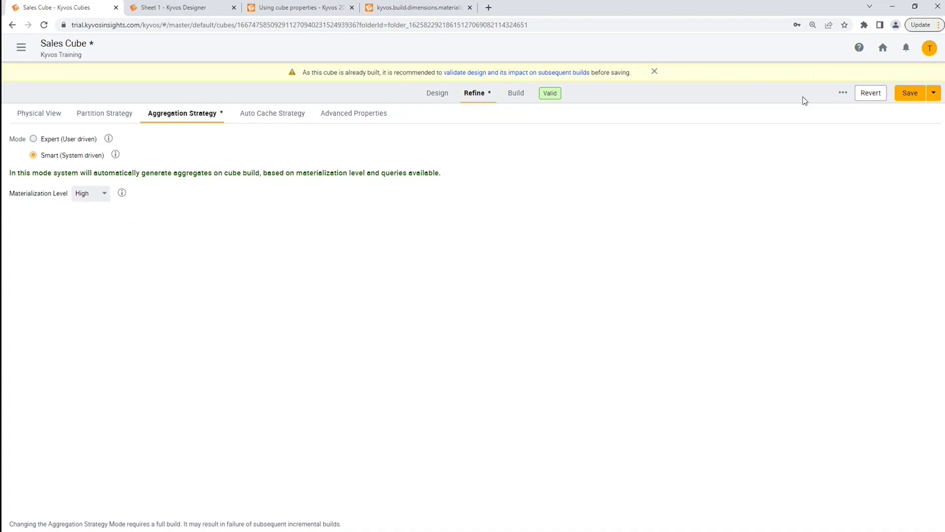
Step: Examine the group-by, summarized-on and filter-by fields of the Sales Channel, Country and Product Description query patterns of Sales Cube
left_click(843, 93)
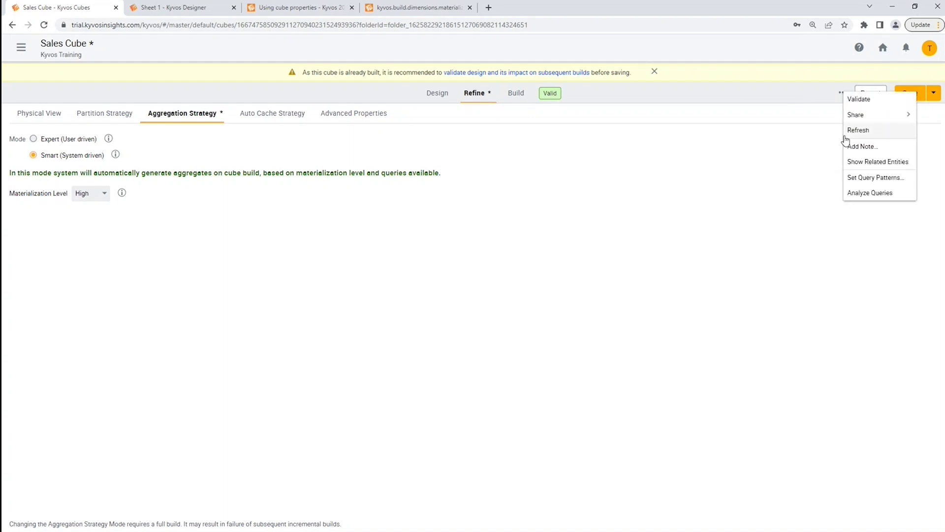
left_click(859, 178)
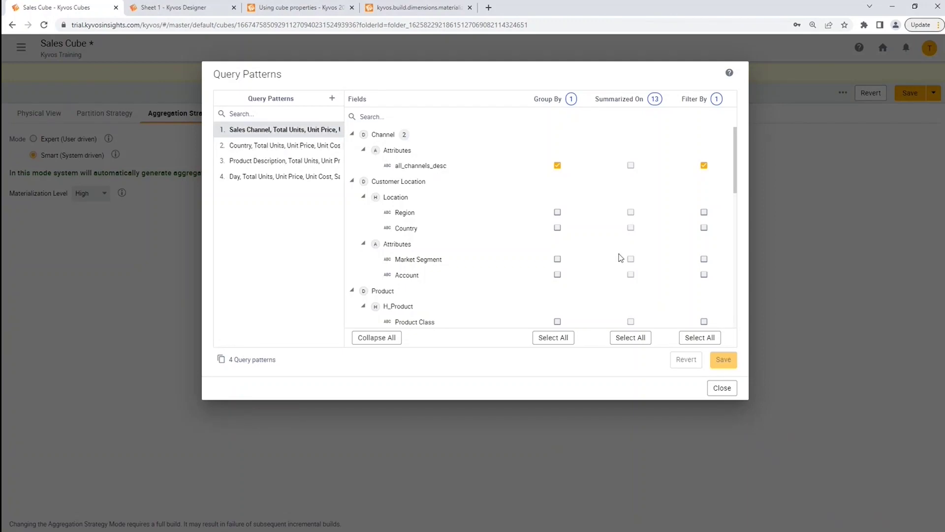
scroll(612, 260, "down", 5)
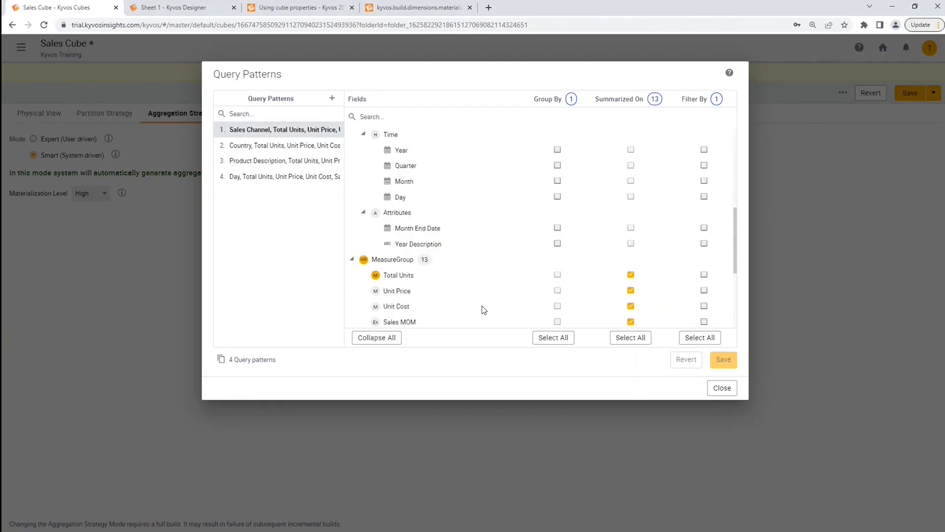
left_click(283, 145)
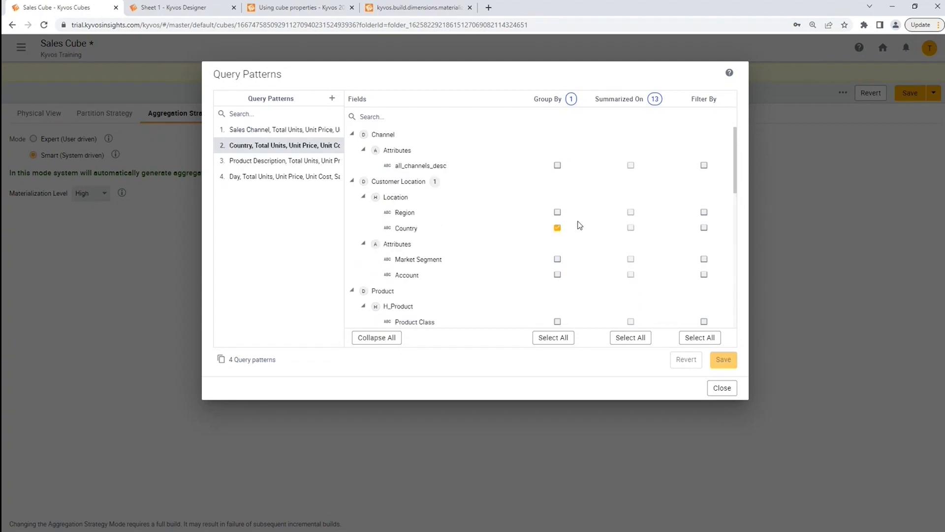
scroll(591, 275, "down", 4)
scroll(621, 293, "down", 2)
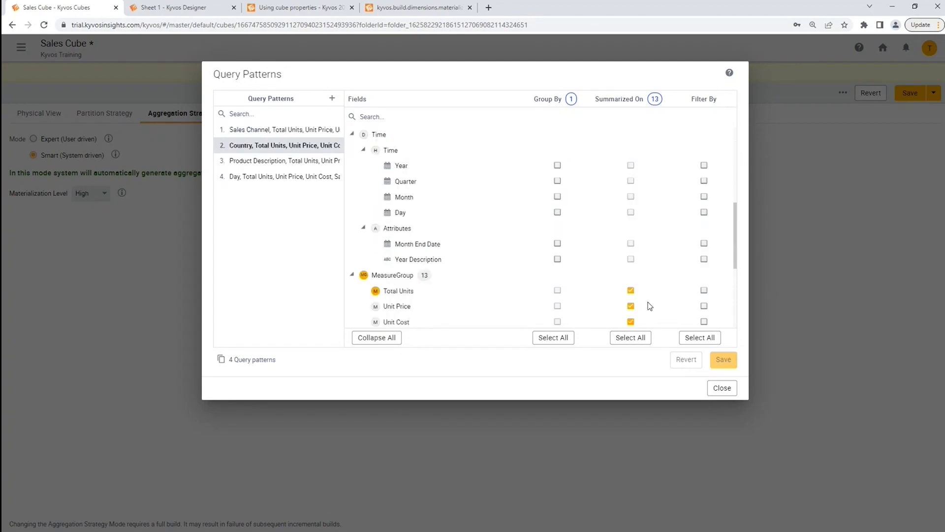
left_click(281, 161)
scroll(581, 251, "down", 3)
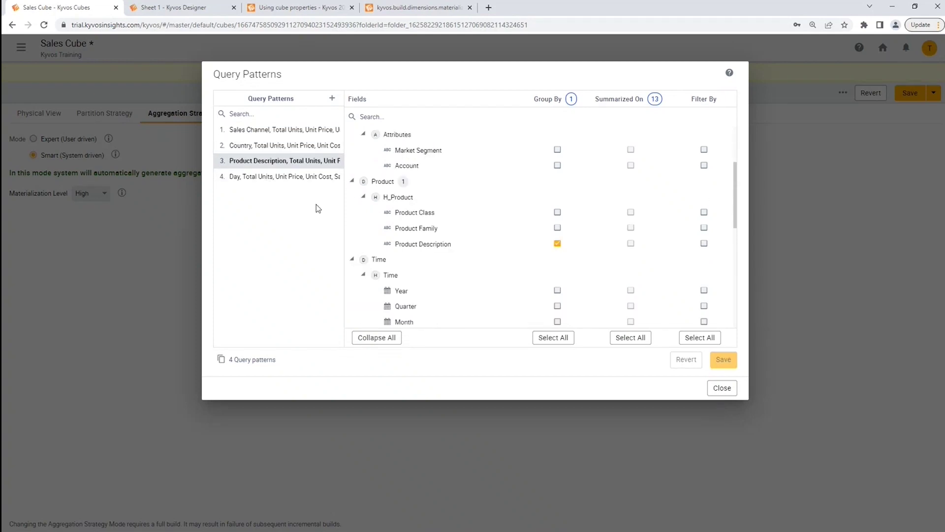
left_click(729, 389)
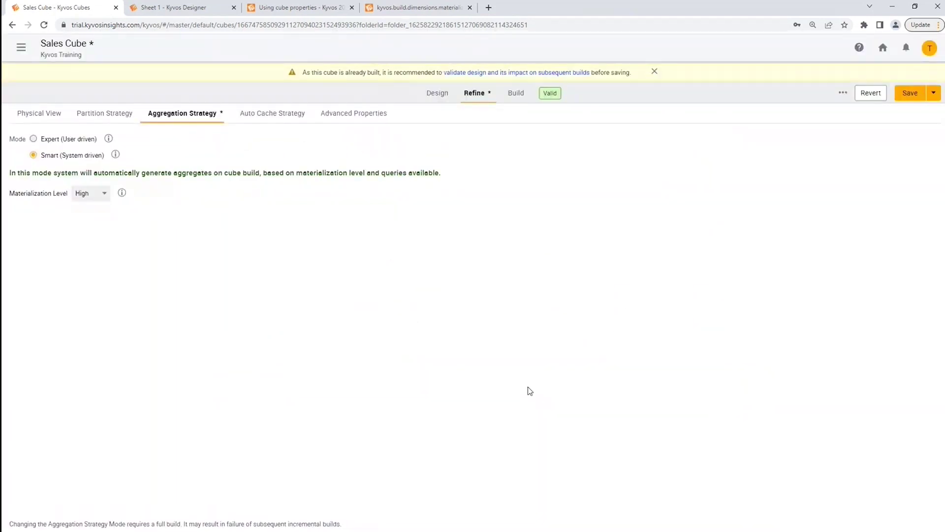